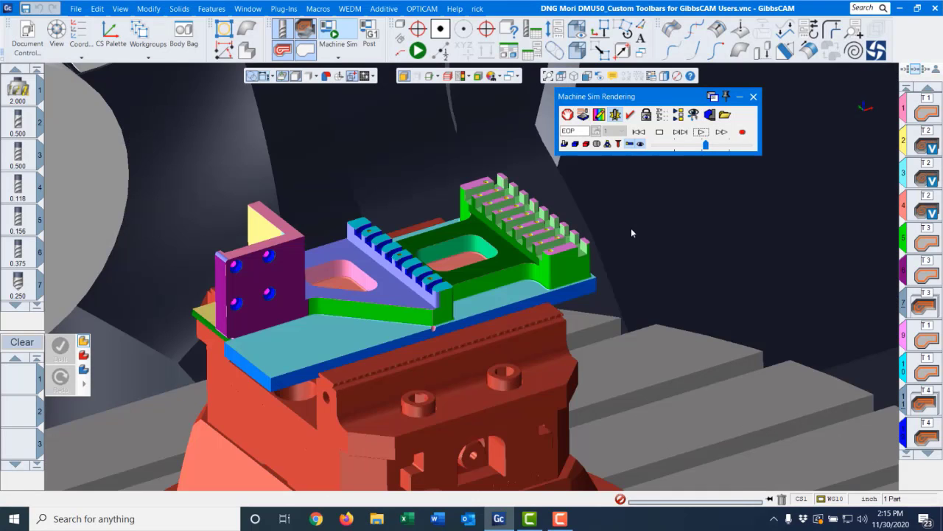
Close Machine Sim Rendering and extract edge curves from three top faces of the comb part
{"action": "left_click", "coordinate": [754, 96]}
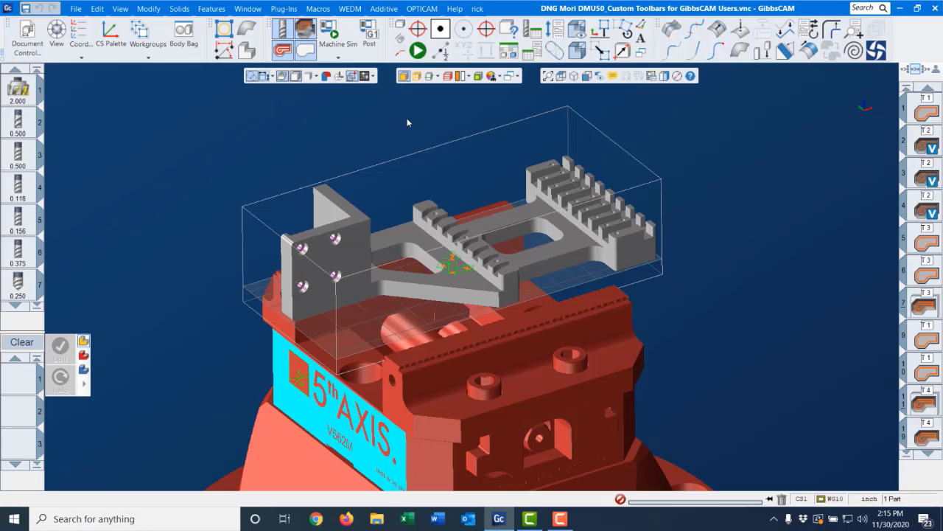
{"action": "left_click", "coordinate": [412, 241]}
{"action": "left_click", "coordinate": [532, 220], "text": "shift"}
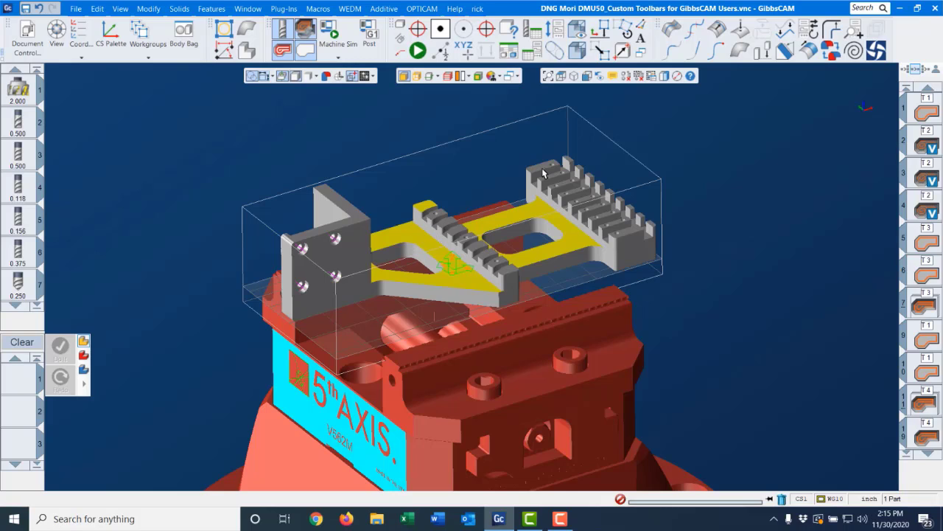
{"action": "left_click", "coordinate": [545, 166], "text": "shift"}
{"action": "left_click", "coordinate": [666, 78]}
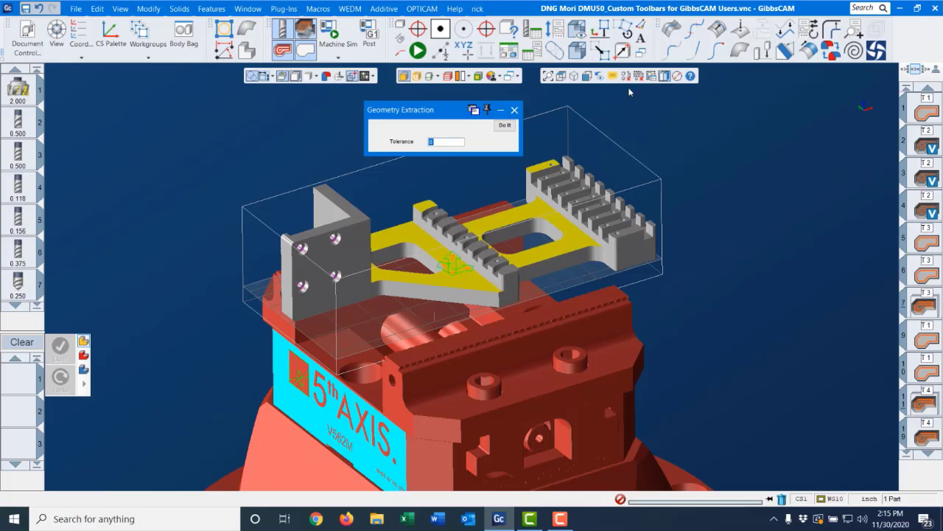
{"action": "left_click", "coordinate": [504, 126]}
{"action": "left_click", "coordinate": [512, 108]}
{"action": "left_click", "coordinate": [524, 115]}
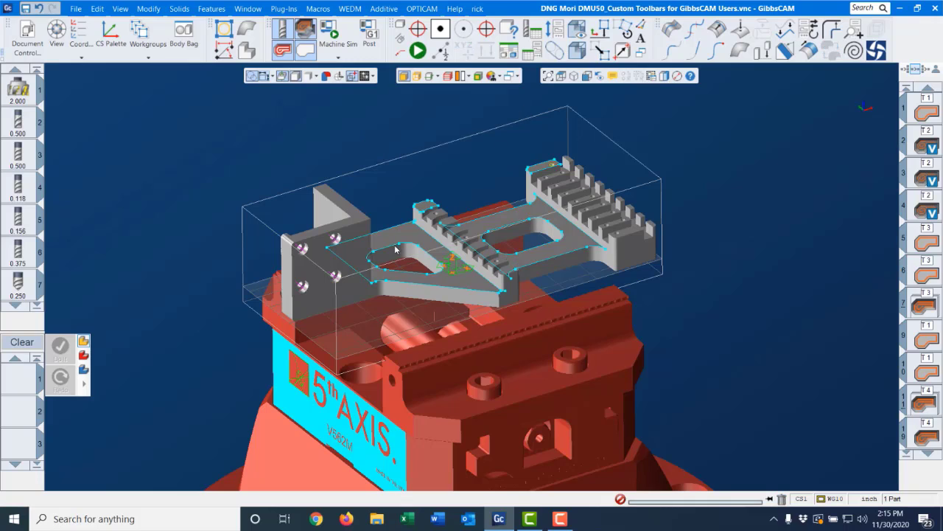
Bring up the Workgroup palette's geometry tools with the part contour picked
{"action": "left_click", "coordinate": [441, 52]}
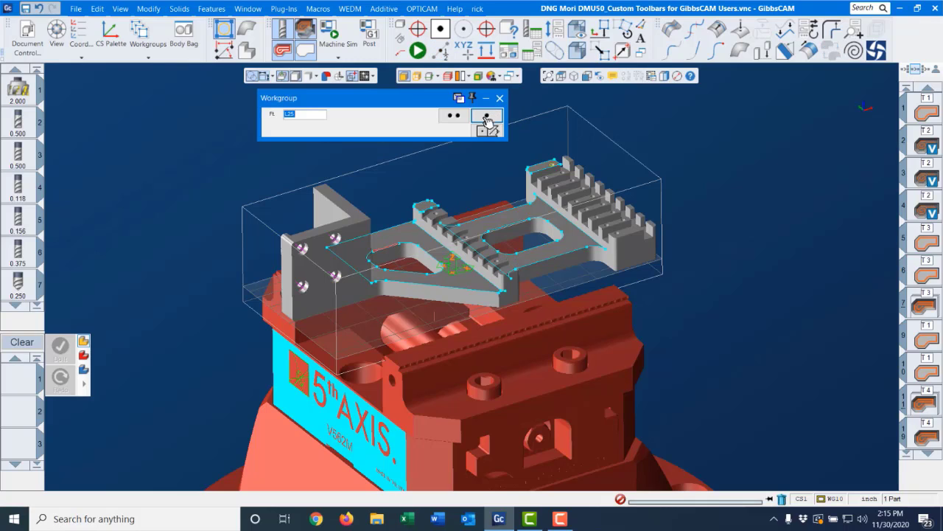
{"action": "left_click", "coordinate": [480, 118]}
{"action": "left_click", "coordinate": [500, 98]}
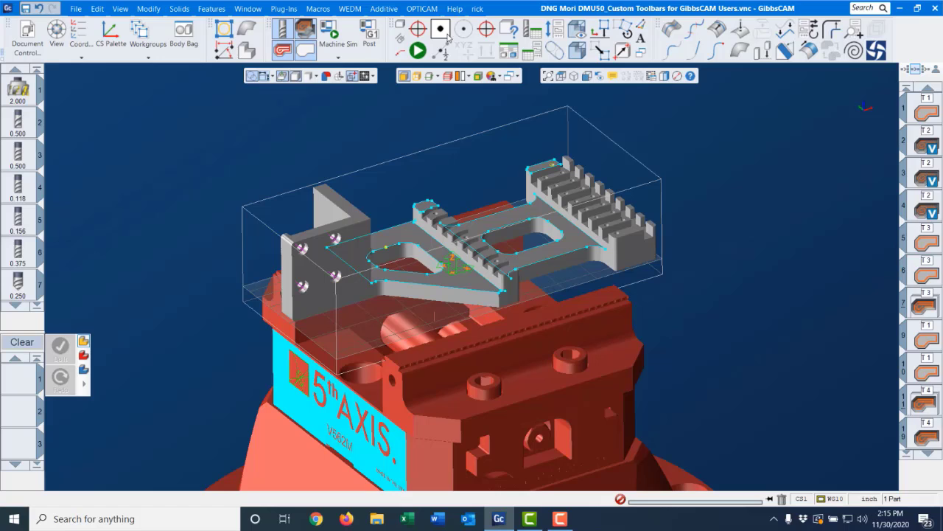
{"action": "left_click", "coordinate": [463, 28]}
{"action": "left_click", "coordinate": [410, 243]}
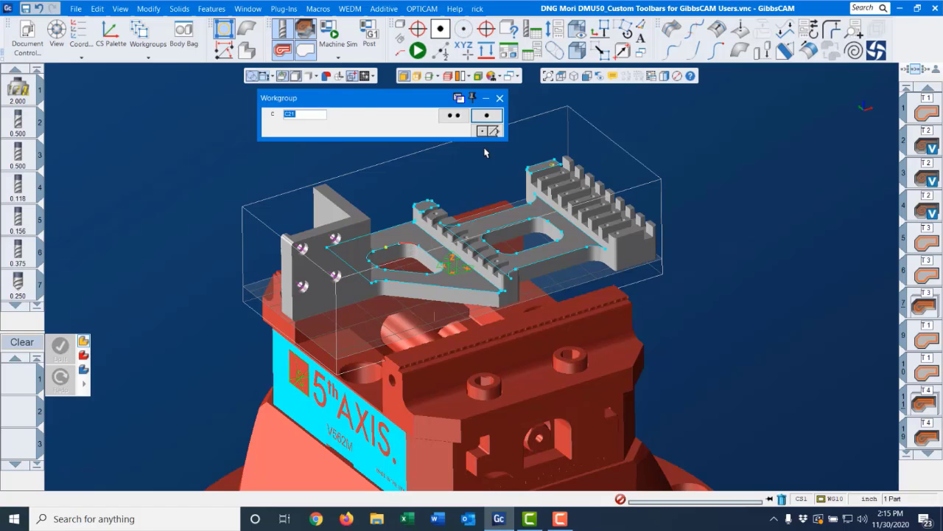
{"action": "left_click", "coordinate": [488, 117]}
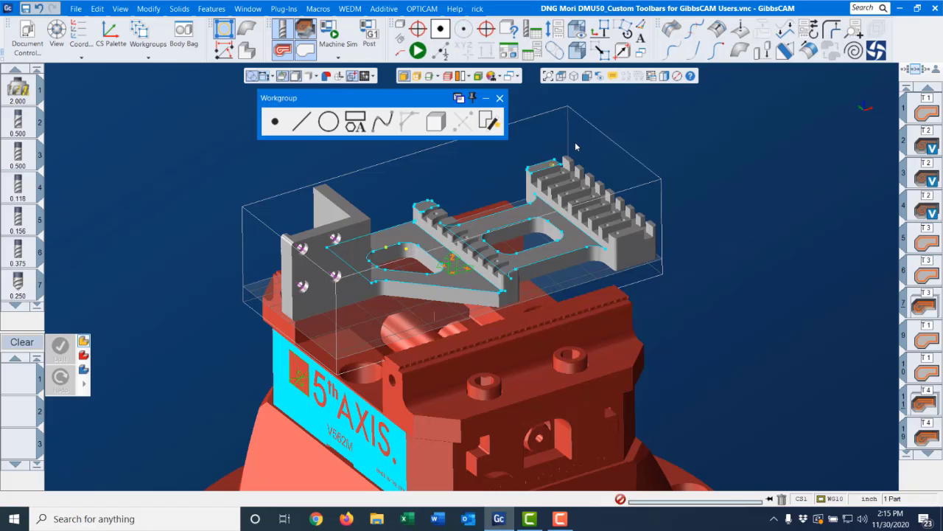
Add a Ø 0.0807 diameter dimension at the comb's top corner, label placed above the part
{"action": "scroll", "coordinate": [565, 158], "scroll_direction": "up", "scroll_amount": 5}
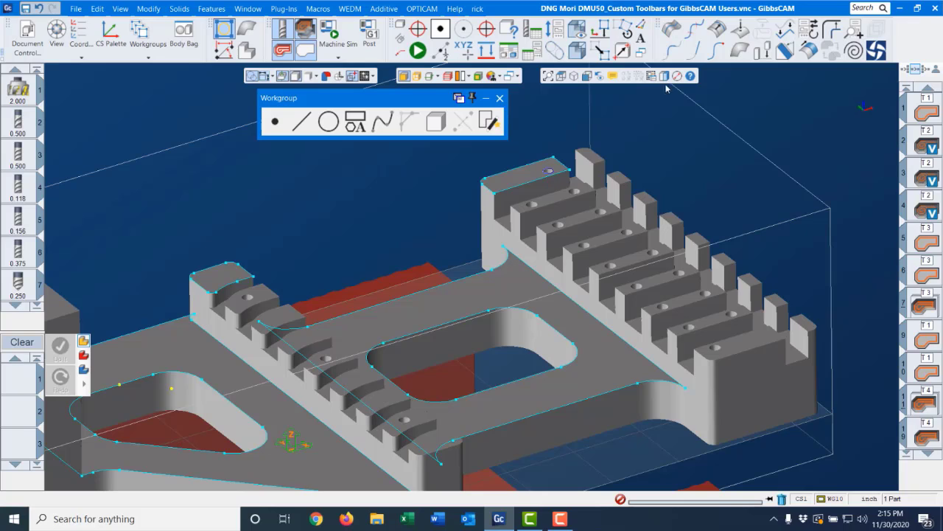
{"action": "left_click", "coordinate": [678, 76]}
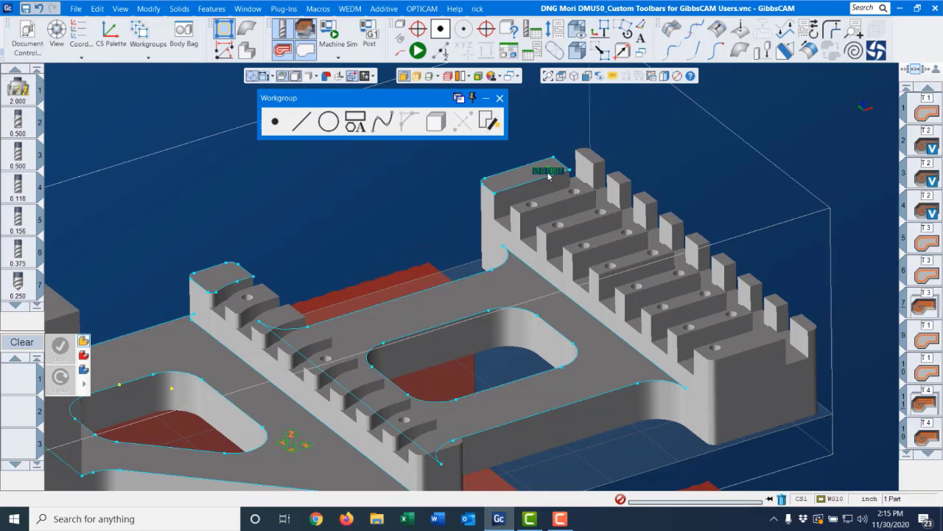
{"action": "left_click_drag", "start_coordinate": [549, 175], "coordinate": [597, 106]}
{"action": "left_click", "coordinate": [500, 98]}
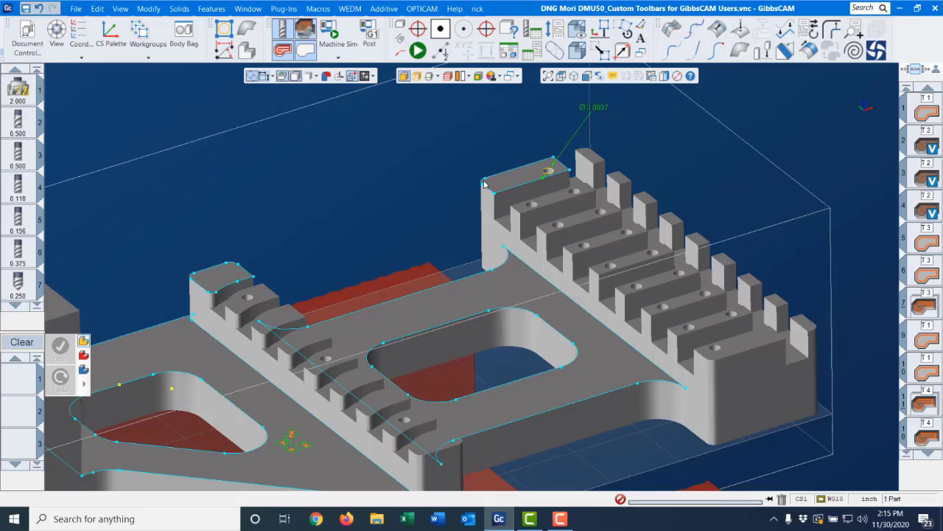
{"action": "scroll", "coordinate": [484, 184], "scroll_direction": "down", "scroll_amount": 5}
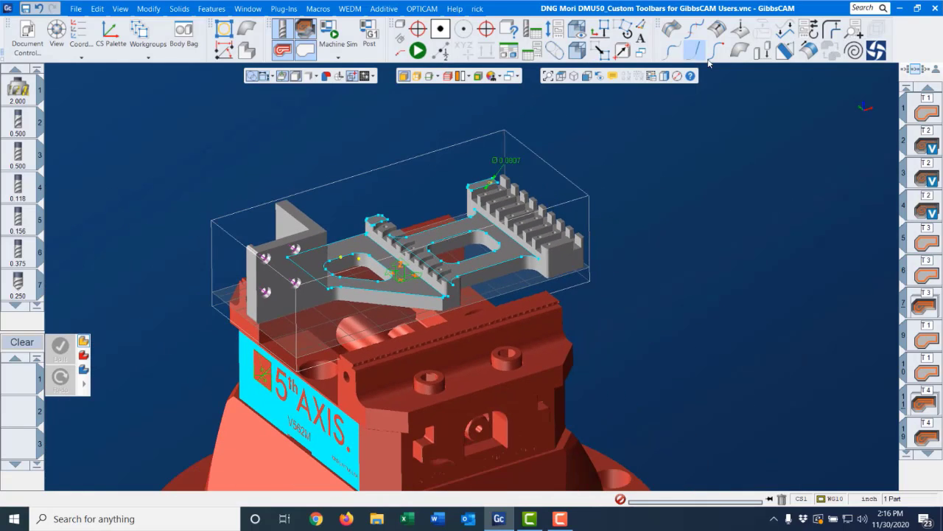
{"action": "middle_click_drag", "start_coordinate": [348, 178], "coordinate": [425, 191]}
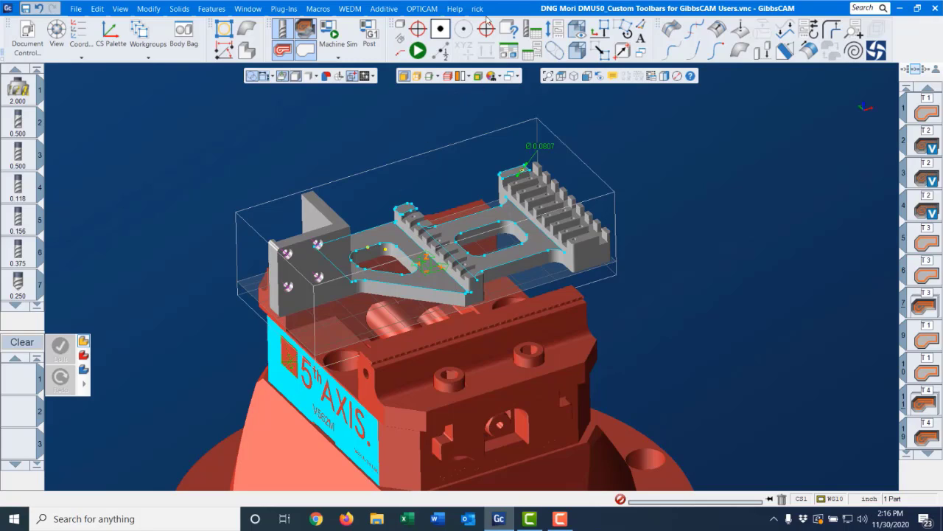
Open Customize Toolbars & Menus and start loading a customization profile
{"action": "right_click", "coordinate": [518, 13]}
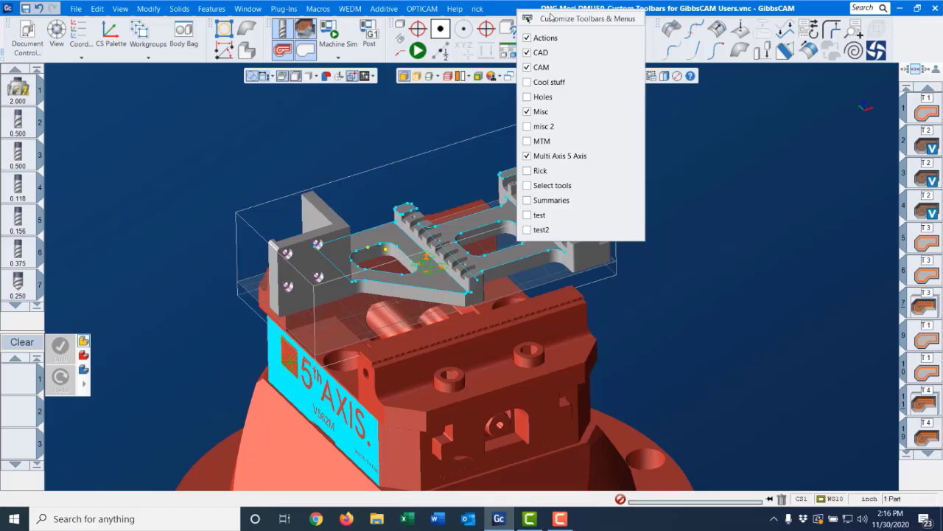
{"action": "left_click", "coordinate": [552, 18]}
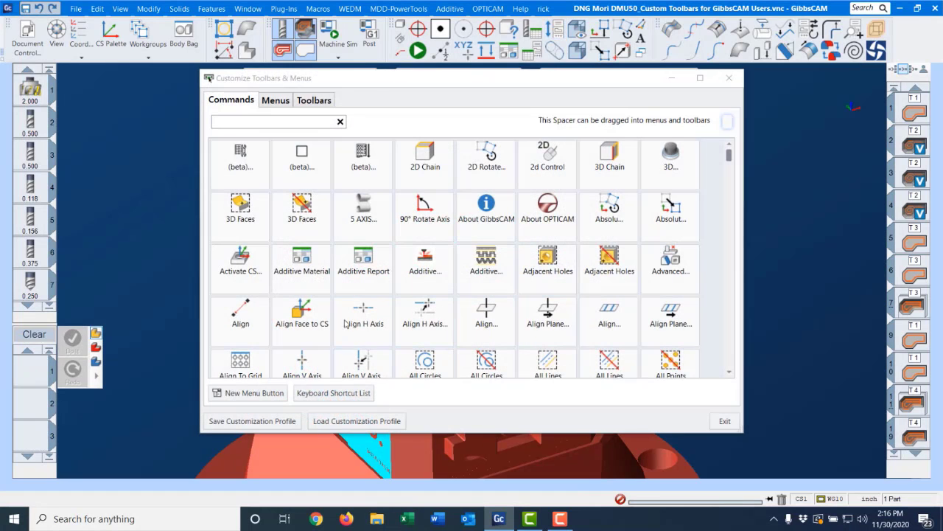
{"action": "scroll", "coordinate": [401, 308], "scroll_direction": "down", "scroll_amount": 1}
{"action": "scroll", "coordinate": [402, 304], "scroll_direction": "up", "scroll_amount": 1}
{"action": "left_click", "coordinate": [376, 421]}
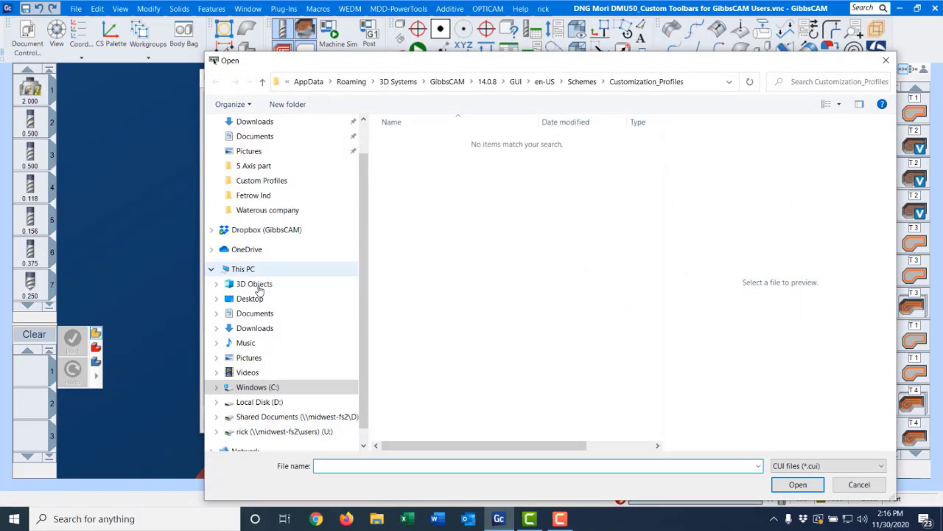
Load Legacy.cui from Desktop\Training V12\Custom Profiles
{"action": "left_click", "coordinate": [260, 300]}
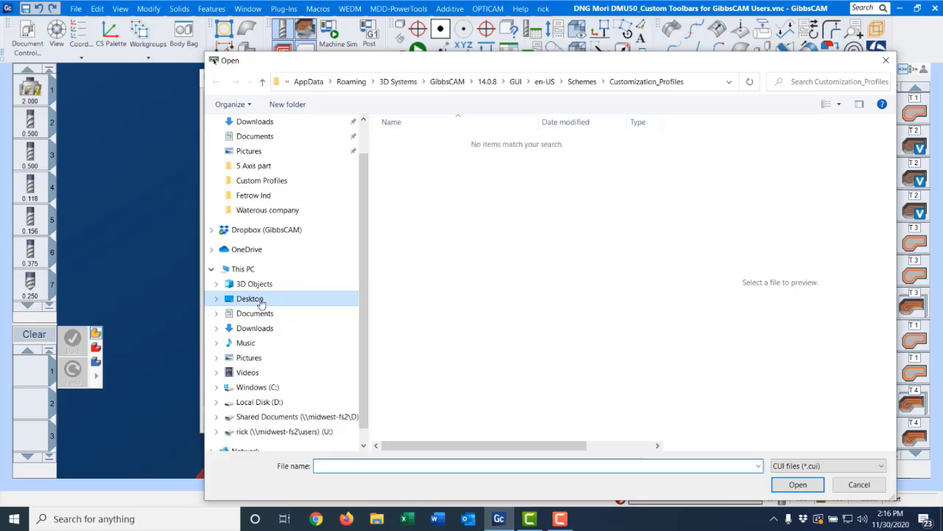
{"action": "scroll", "coordinate": [412, 354], "scroll_direction": "down", "scroll_amount": 8}
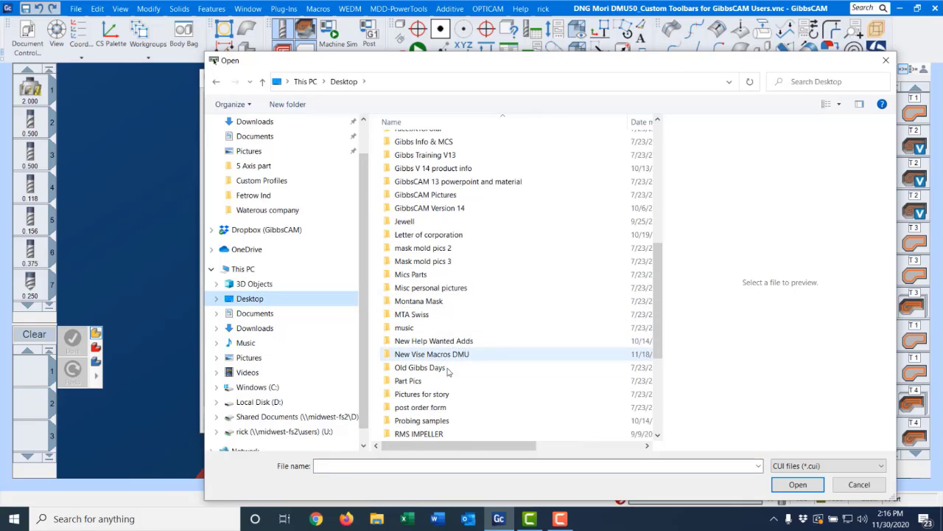
{"action": "scroll", "coordinate": [442, 361], "scroll_direction": "down", "scroll_amount": 5}
{"action": "left_click", "coordinate": [426, 328]}
{"action": "double_click", "coordinate": [425, 328]}
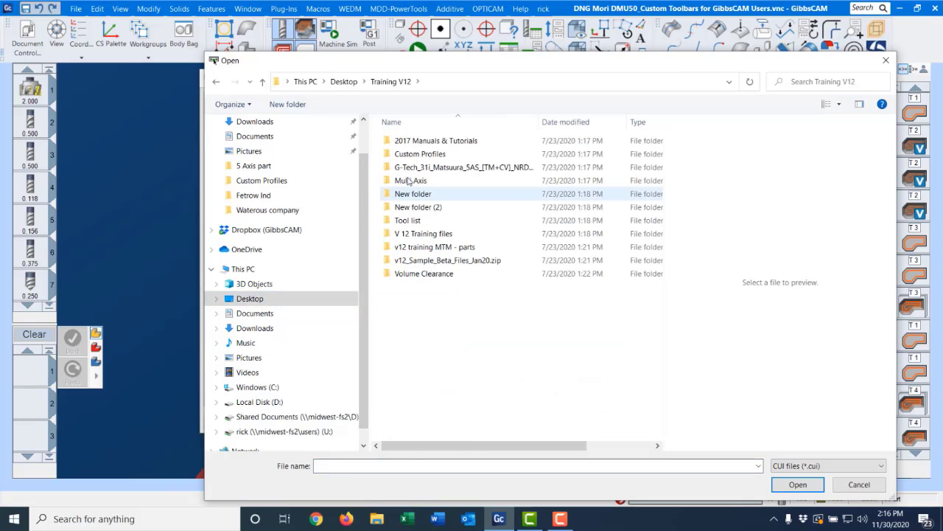
{"action": "double_click", "coordinate": [421, 154]}
{"action": "double_click", "coordinate": [420, 191]}
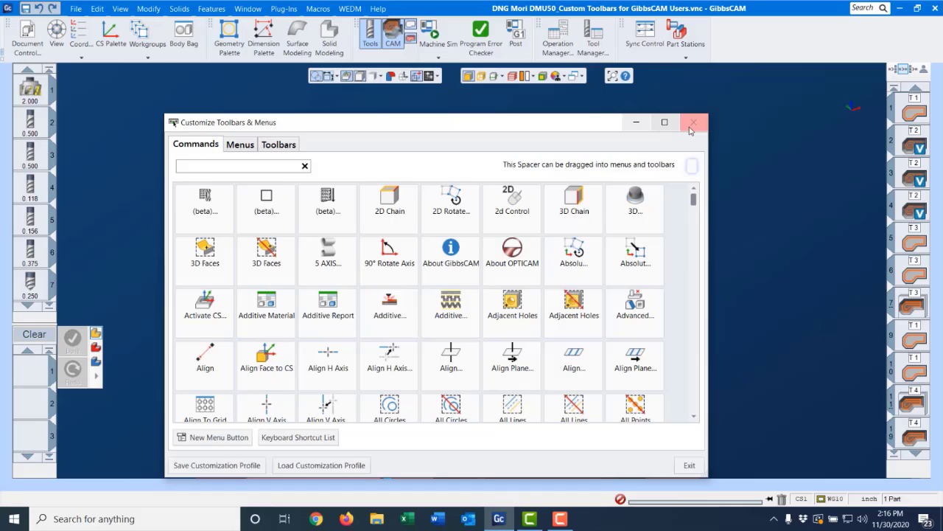
Close the customization window and hide the MTM and Summaries toolbars
{"action": "left_click", "coordinate": [694, 122]}
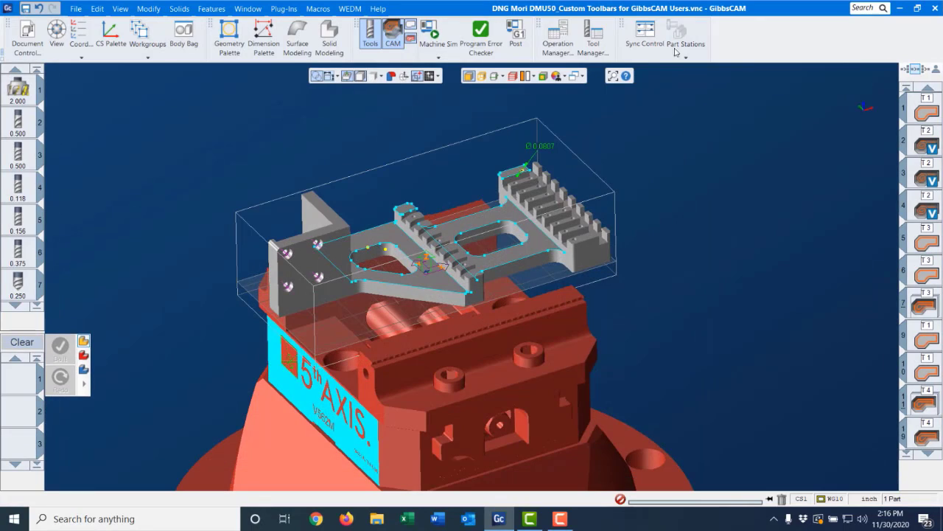
{"action": "right_click", "coordinate": [697, 9]}
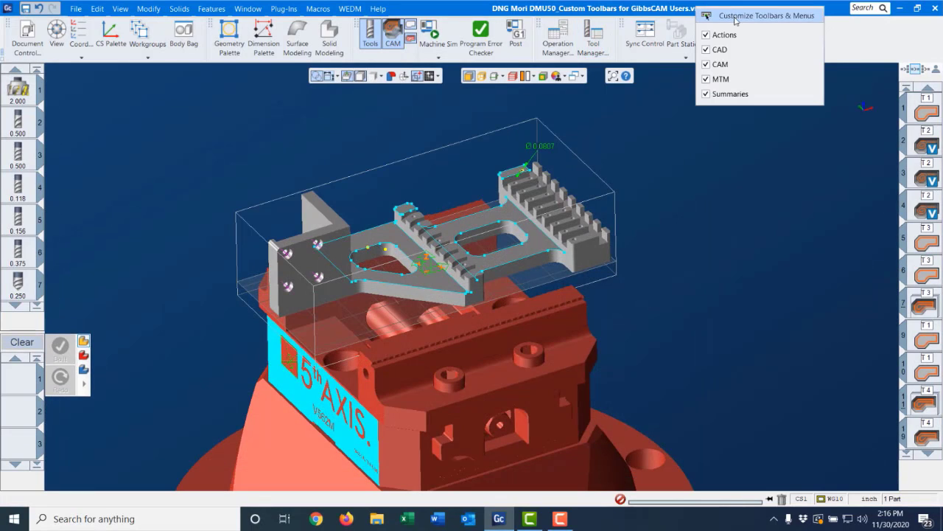
{"action": "left_click", "coordinate": [720, 79]}
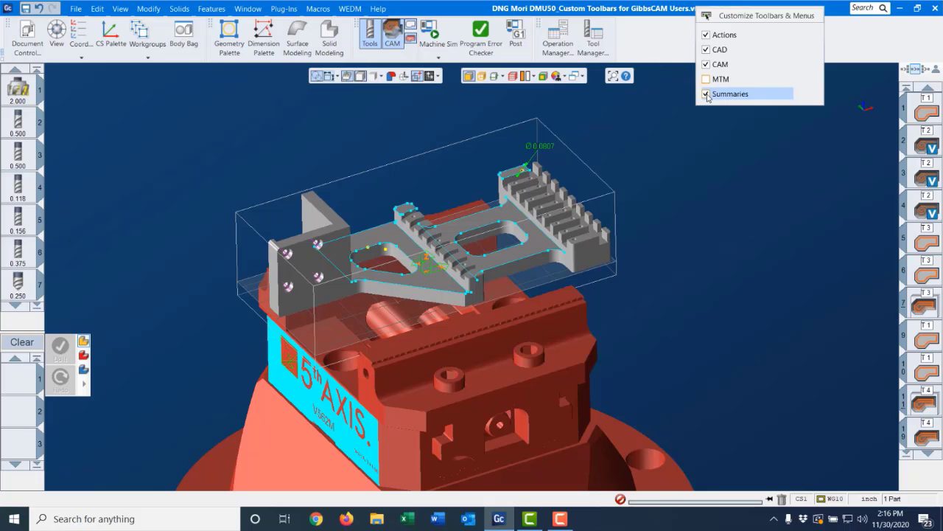
{"action": "left_click", "coordinate": [725, 93]}
{"action": "left_click", "coordinate": [594, 42]}
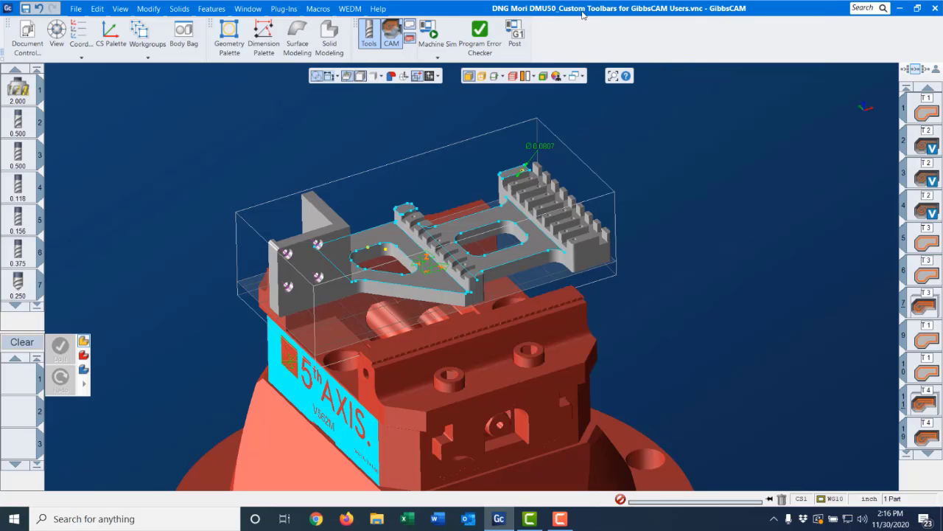
Remove the Program Error Checker button from the toolbar
{"action": "right_click", "coordinate": [584, 10]}
{"action": "left_click", "coordinate": [620, 16]}
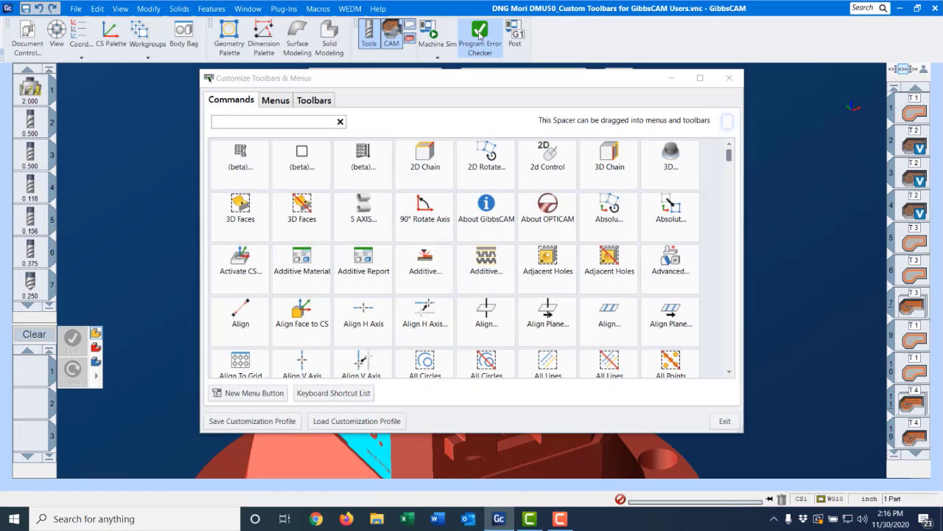
{"action": "left_click_drag", "start_coordinate": [479, 33], "coordinate": [383, 229]}
{"action": "left_click_drag", "start_coordinate": [424, 79], "coordinate": [413, 114]}
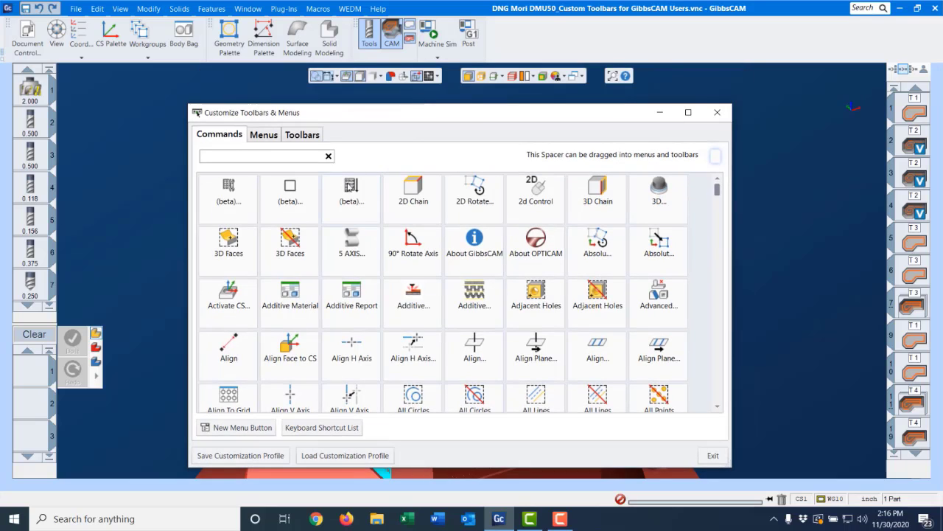
Untick With Text for Geometry Palette, Dimension Palette, Surface Modeling and Solid Modeling
{"action": "right_click", "coordinate": [230, 37]}
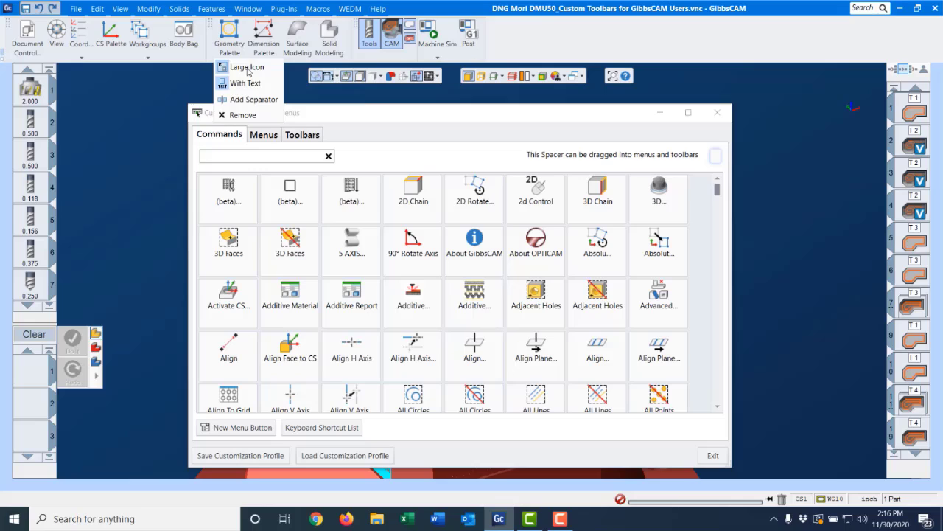
{"action": "left_click", "coordinate": [251, 81]}
{"action": "right_click", "coordinate": [252, 33]}
{"action": "left_click", "coordinate": [271, 82]}
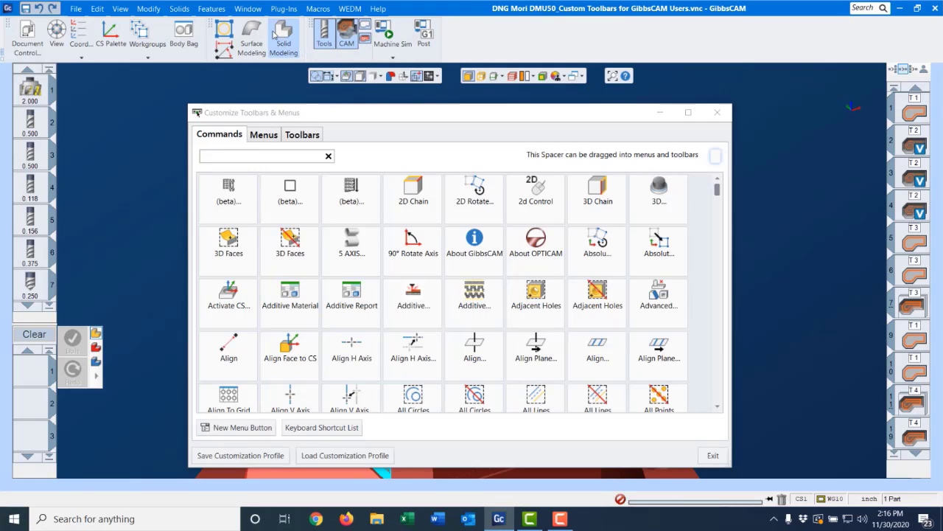
{"action": "right_click", "coordinate": [271, 33]}
{"action": "left_click", "coordinate": [269, 82]}
{"action": "right_click", "coordinate": [273, 33]}
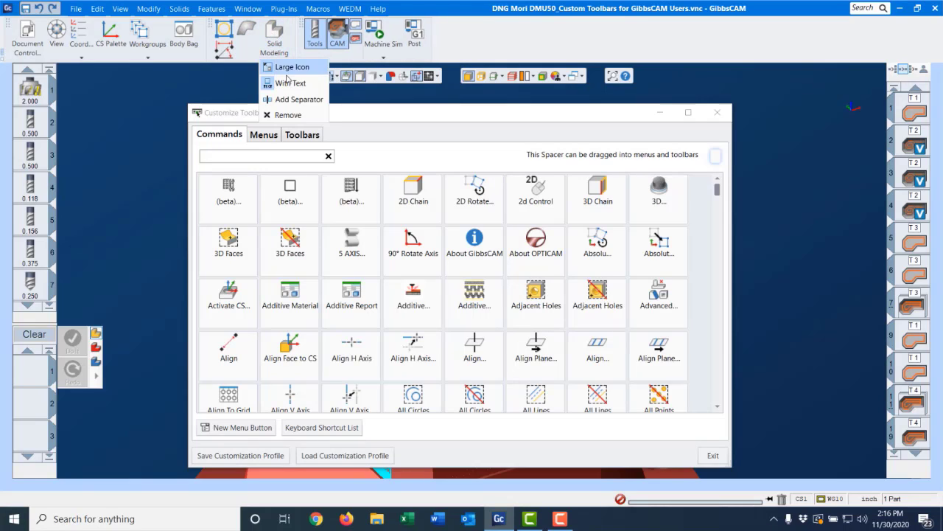
{"action": "left_click", "coordinate": [274, 81]}
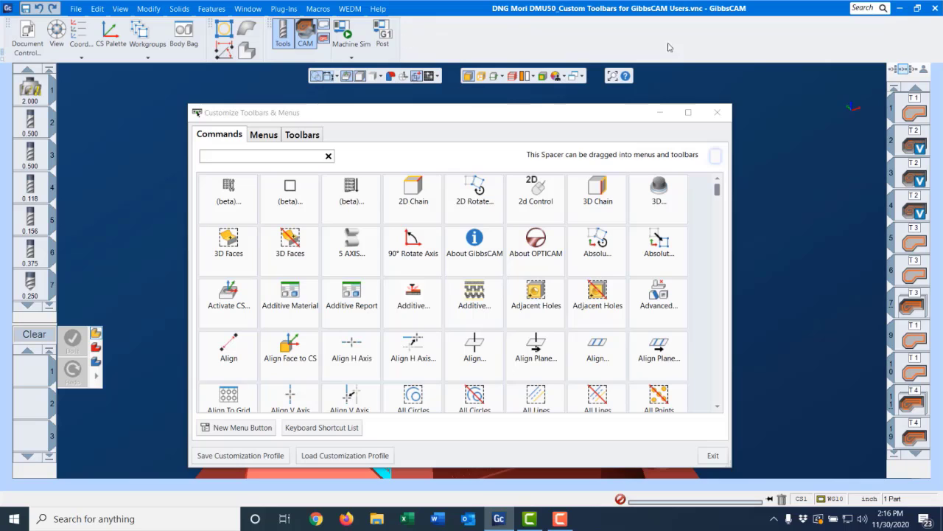
Create a new enabled toolbar named 'misc' and go back to the Commands list
{"action": "left_click_drag", "start_coordinate": [347, 111], "coordinate": [347, 95]}
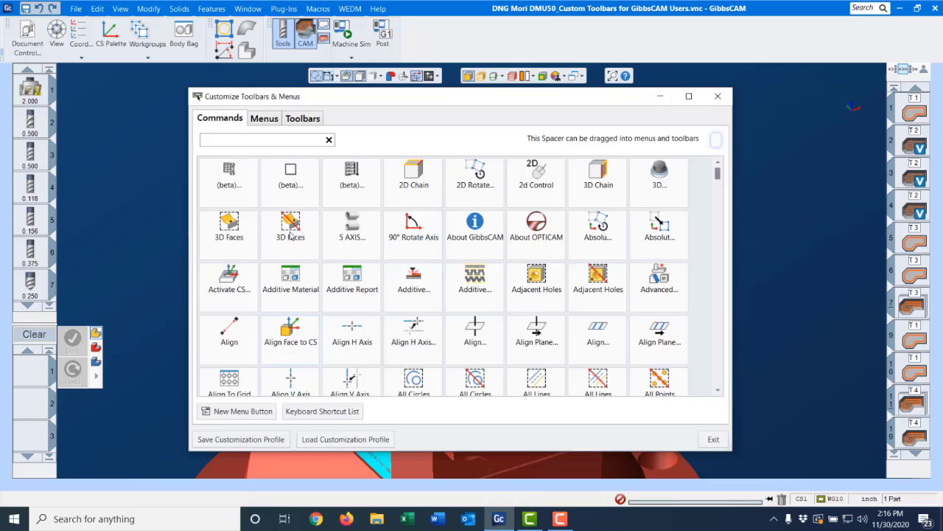
{"action": "left_click", "coordinate": [298, 119]}
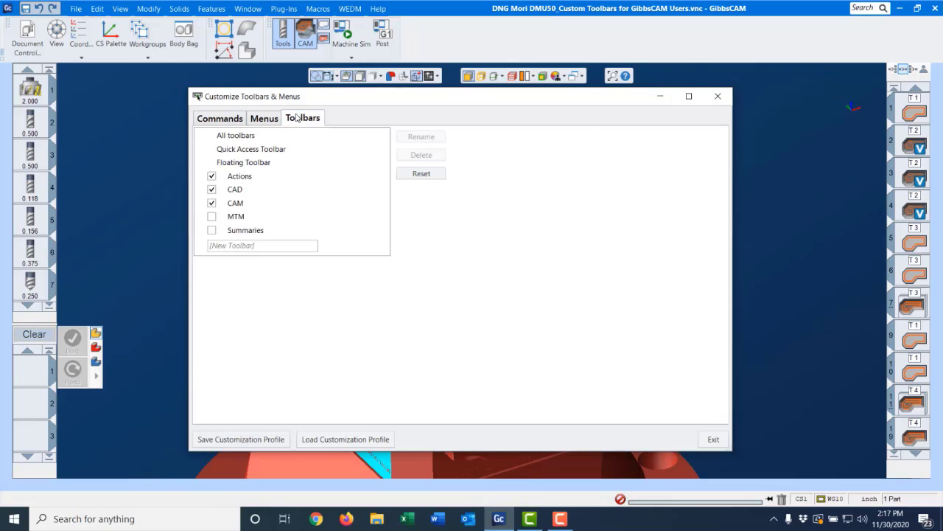
{"action": "left_click", "coordinate": [254, 241]}
{"action": "type", "text": "m"}
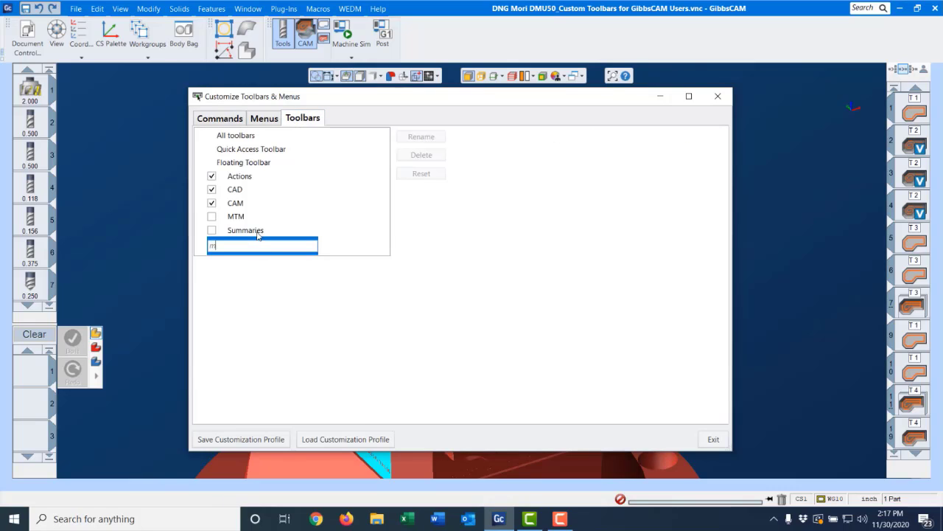
{"action": "type", "text": "isc"}
{"action": "key", "text": "Return"}
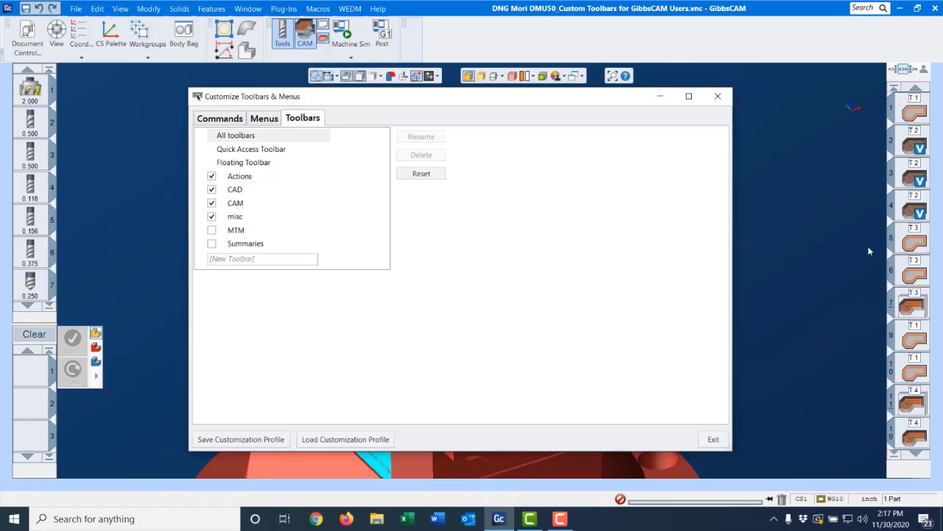
{"action": "left_click", "coordinate": [220, 118]}
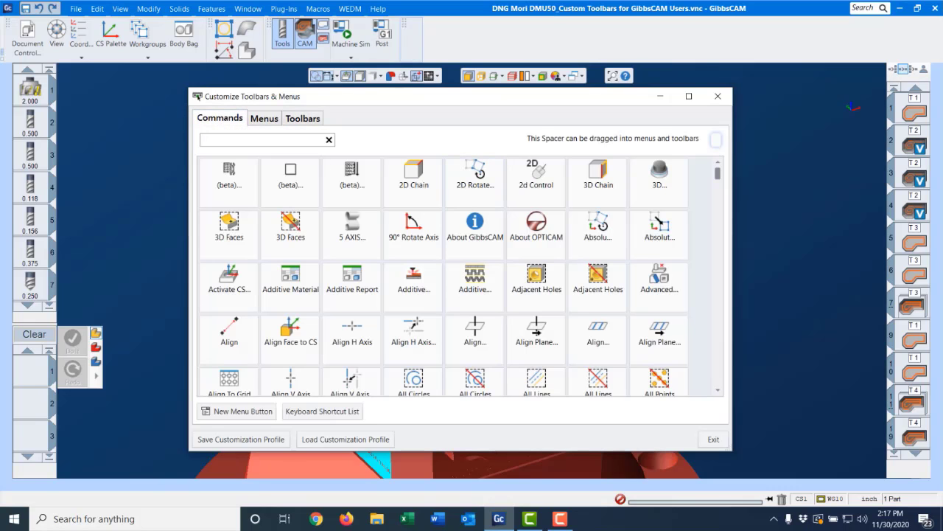
{"action": "mouse_move", "coordinate": [717, 177]}
{"action": "left_mouse_down"}
{"action": "mouse_move", "coordinate": [718, 258]}
{"action": "mouse_move", "coordinate": [717, 171]}
{"action": "left_mouse_up"}
Add Show Position, 2D Rotate, Translate and Move Part Origin to the misc toolbar
{"action": "type", "text": "show"}
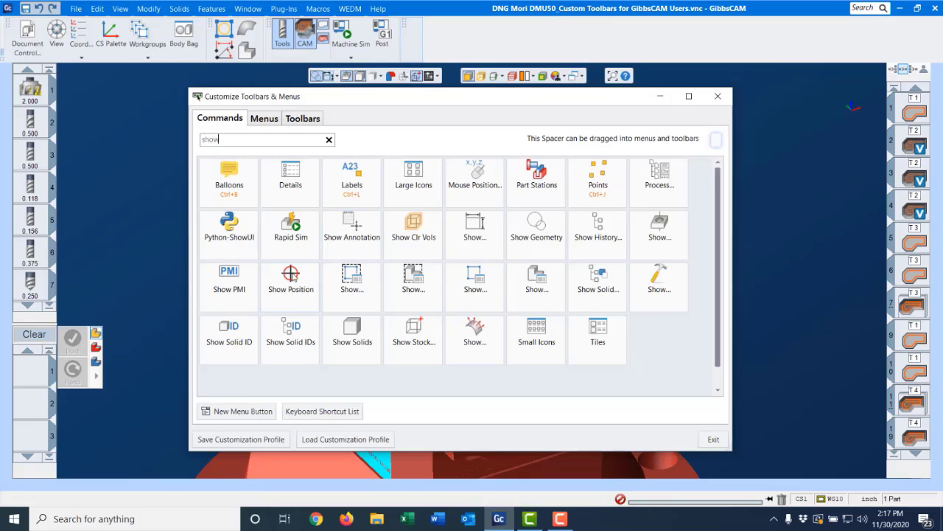
{"action": "left_click_drag", "start_coordinate": [291, 274], "coordinate": [428, 33]}
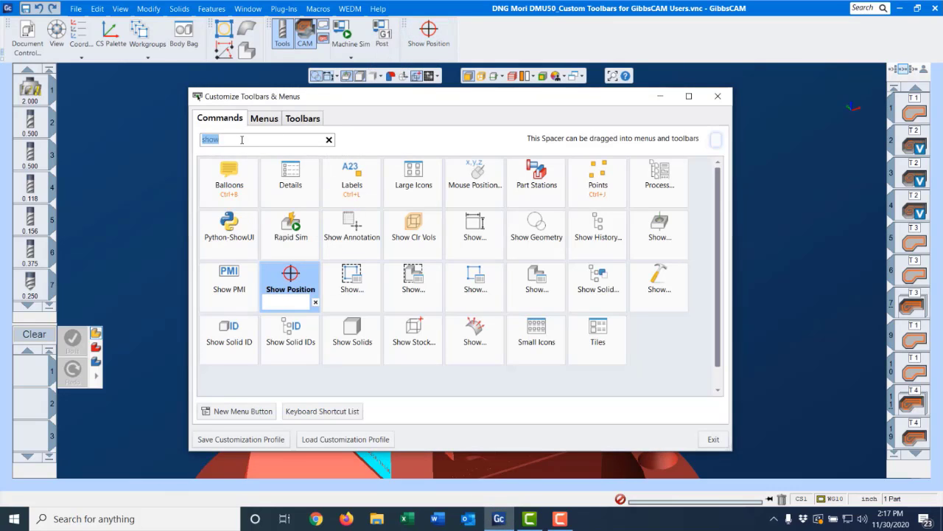
{"action": "type", "text": "2d"}
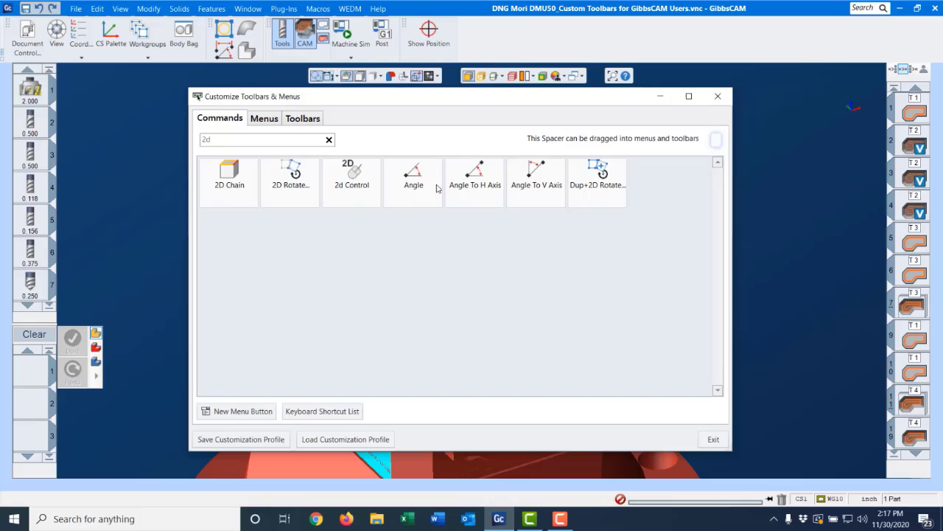
{"action": "left_click_drag", "start_coordinate": [305, 165], "coordinate": [472, 33]}
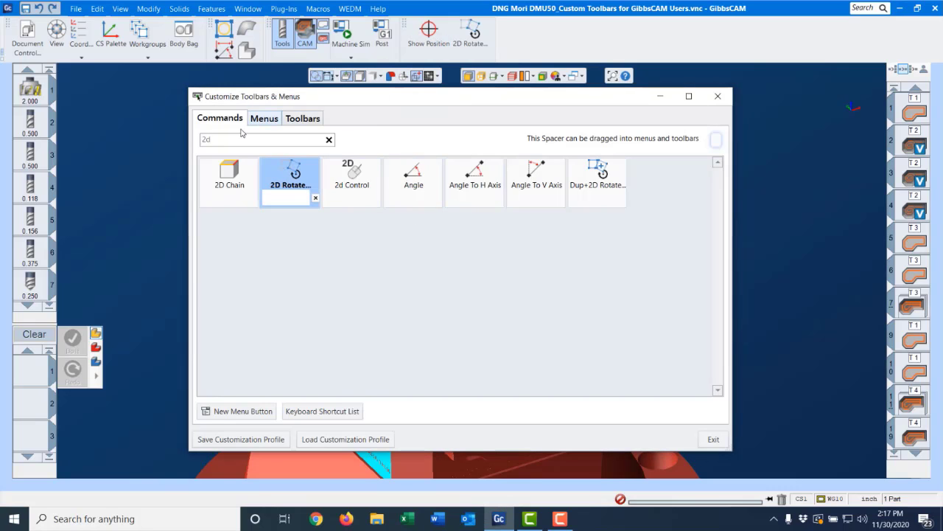
{"action": "type", "text": "trans"}
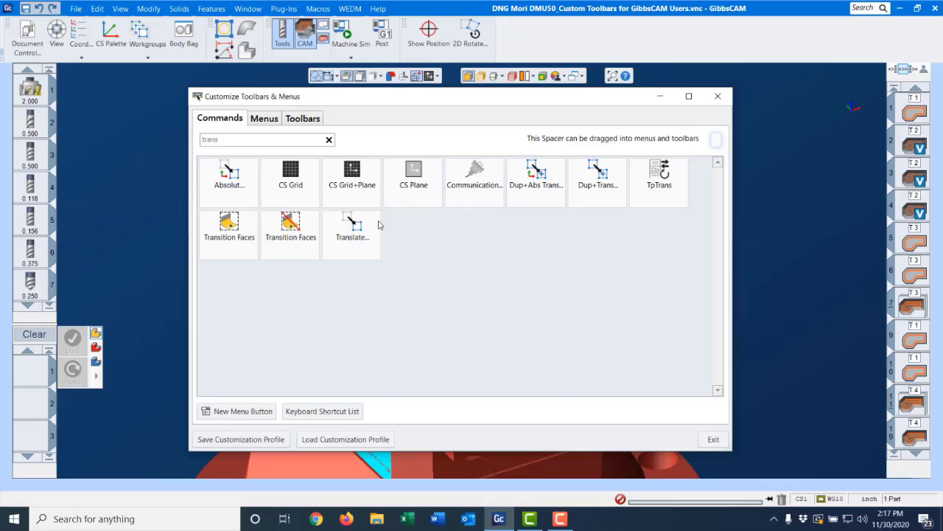
{"action": "left_click_drag", "start_coordinate": [354, 225], "coordinate": [507, 33]}
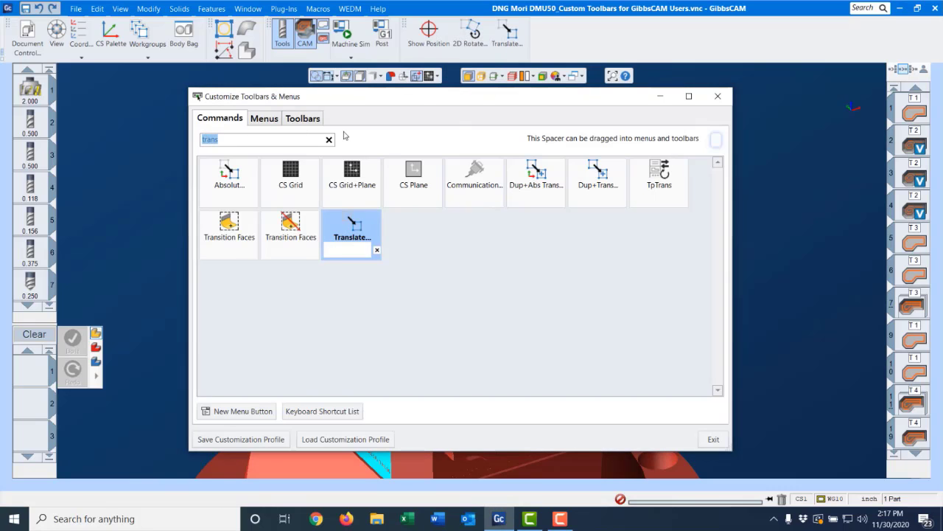
{"action": "type", "text": "move p"}
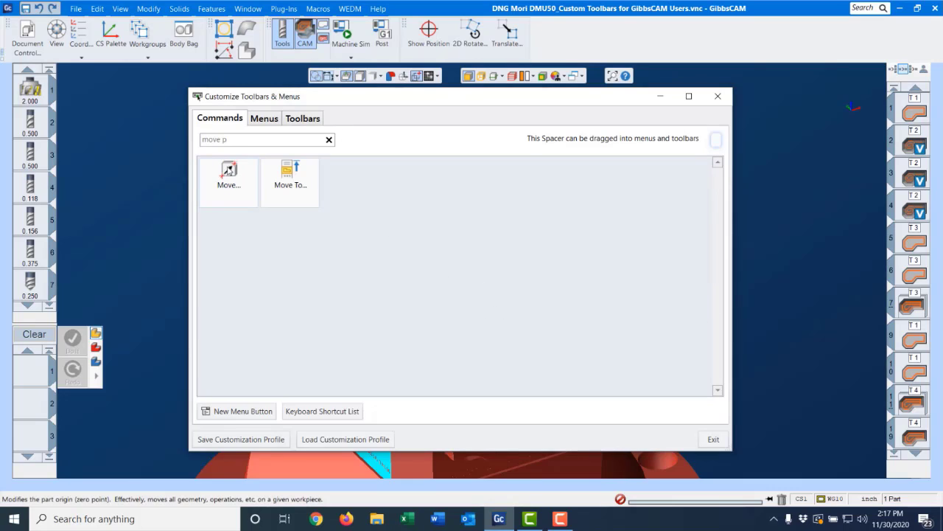
{"action": "left_click_drag", "start_coordinate": [241, 179], "coordinate": [542, 37]}
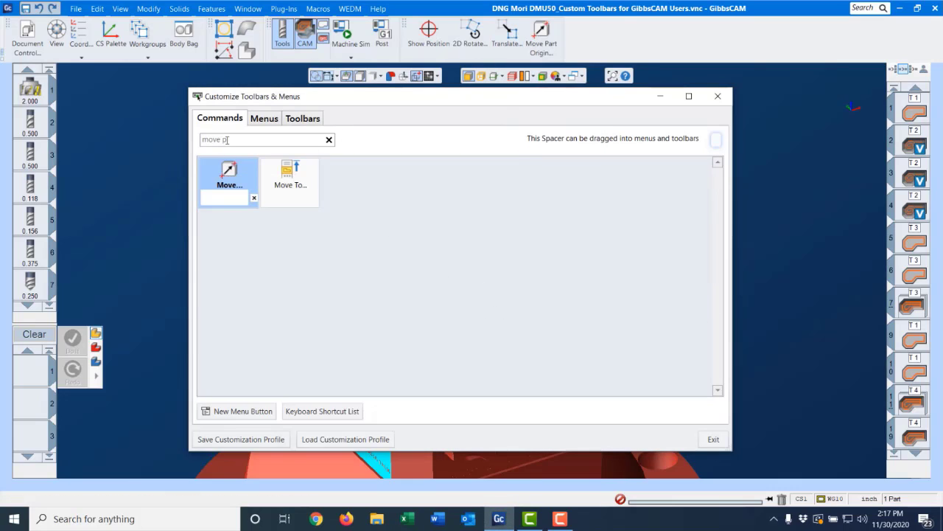
Add Mid-Point, Center Point and the CreatePoint command to the misc toolbar
{"action": "left_click_drag", "start_coordinate": [227, 140], "coordinate": [193, 130]}
{"action": "key", "text": "BackSpace"}
{"action": "type", "text": "mid"}
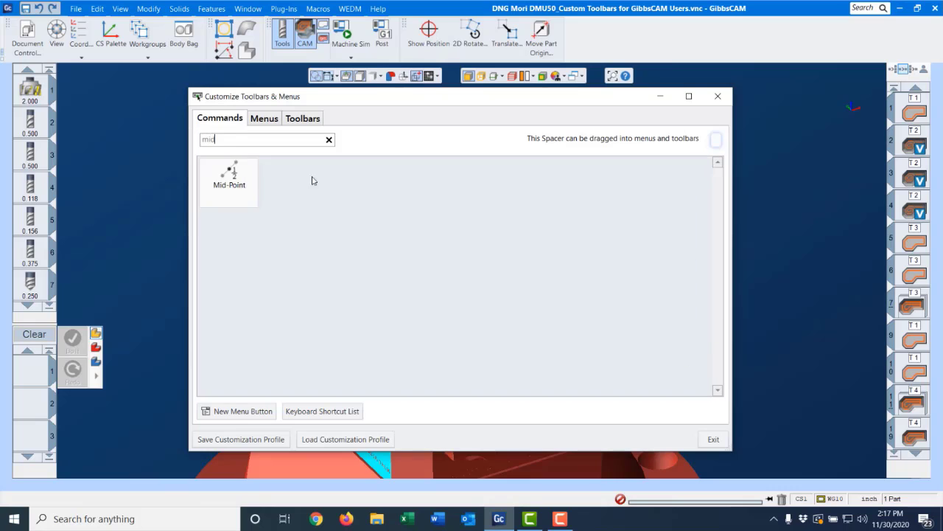
{"action": "left_click_drag", "start_coordinate": [244, 184], "coordinate": [575, 35]}
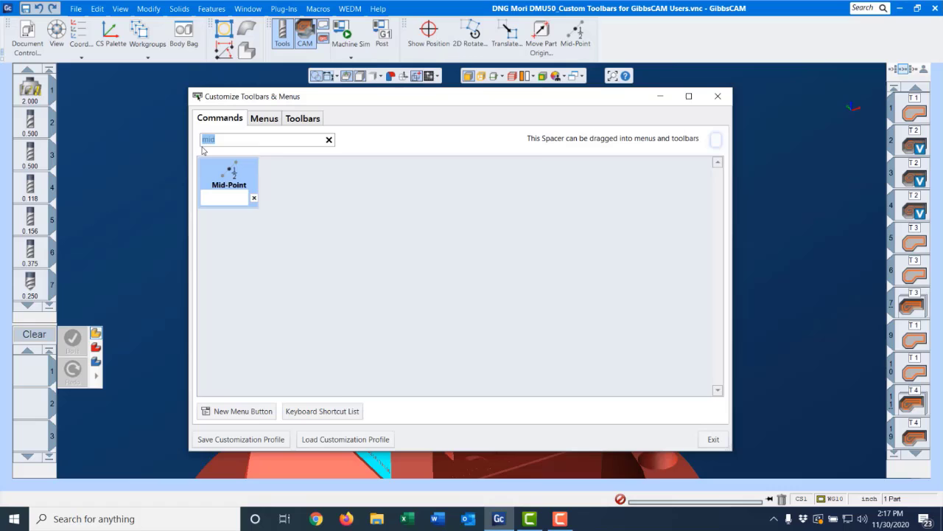
{"action": "key", "text": "BackSpace"}
{"action": "type", "text": "cir"}
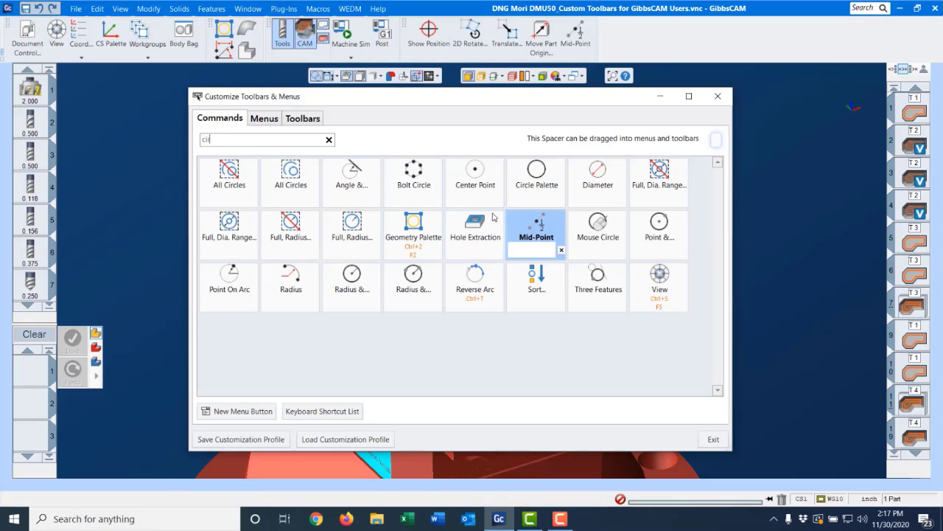
{"action": "left_click_drag", "start_coordinate": [485, 174], "coordinate": [612, 34]}
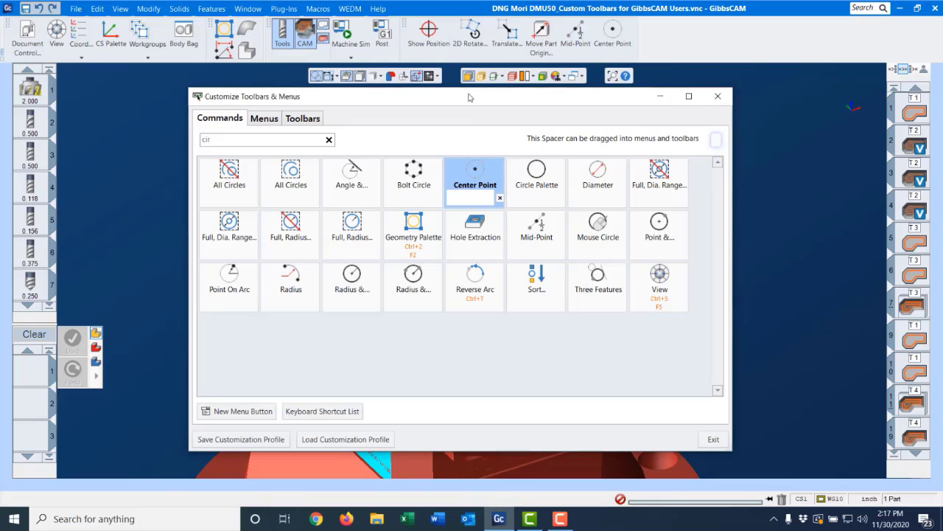
{"action": "type", "text": "point"}
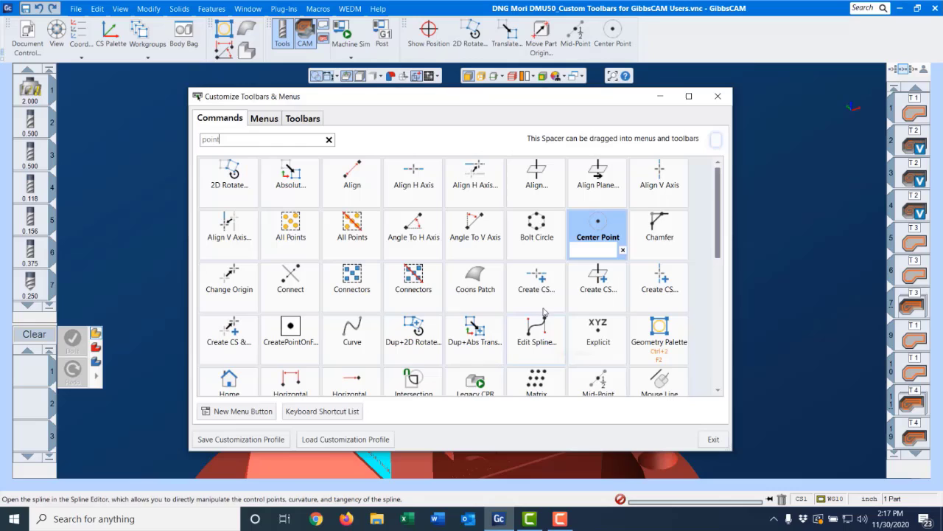
{"action": "left_click_drag", "start_coordinate": [286, 328], "coordinate": [635, 37]}
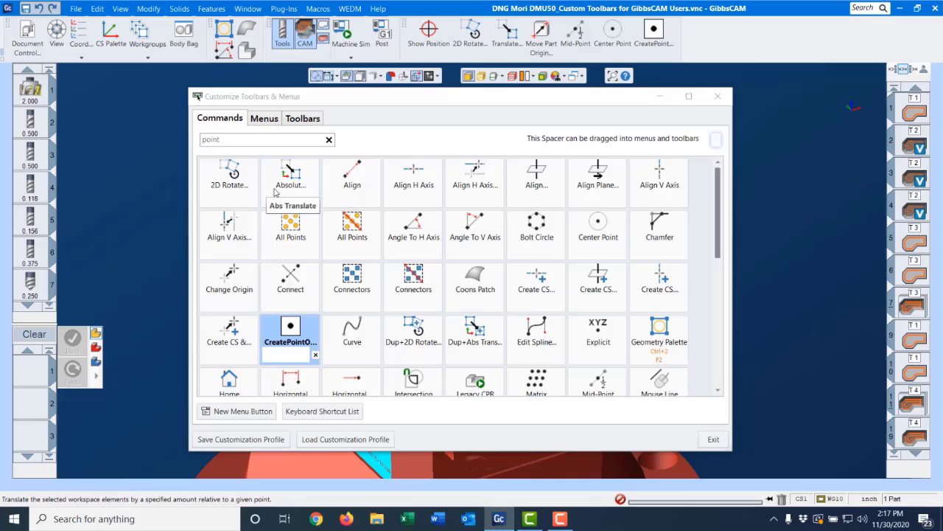
{"action": "left_click", "coordinate": [227, 120]}
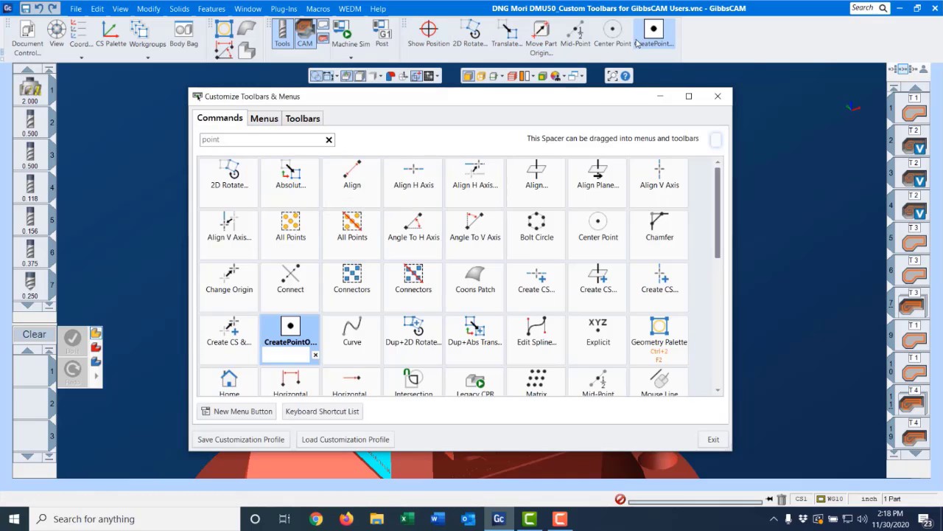
{"action": "left_click_drag", "start_coordinate": [566, 105], "coordinate": [550, 128]}
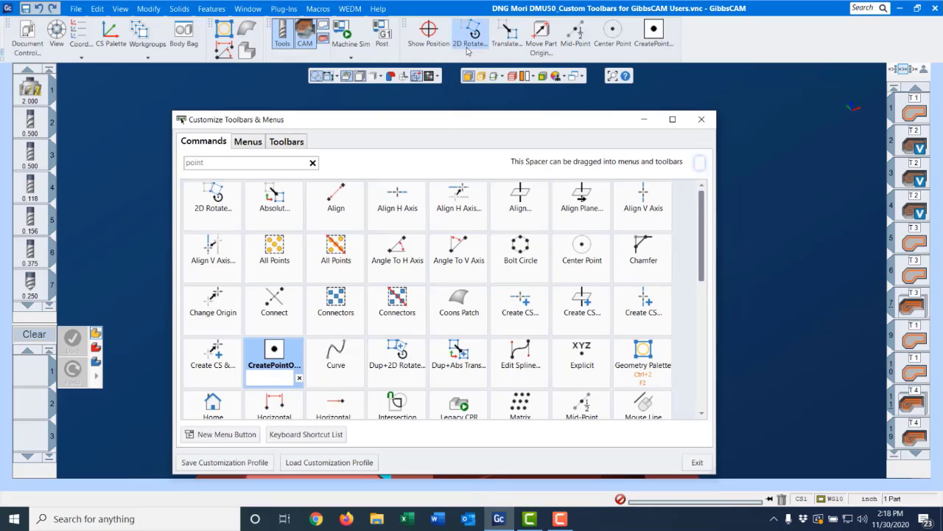
Remove the text labels from all seven misc toolbar commands, CreatePoint through Show Position
{"action": "left_click_drag", "start_coordinate": [458, 129], "coordinate": [457, 114]}
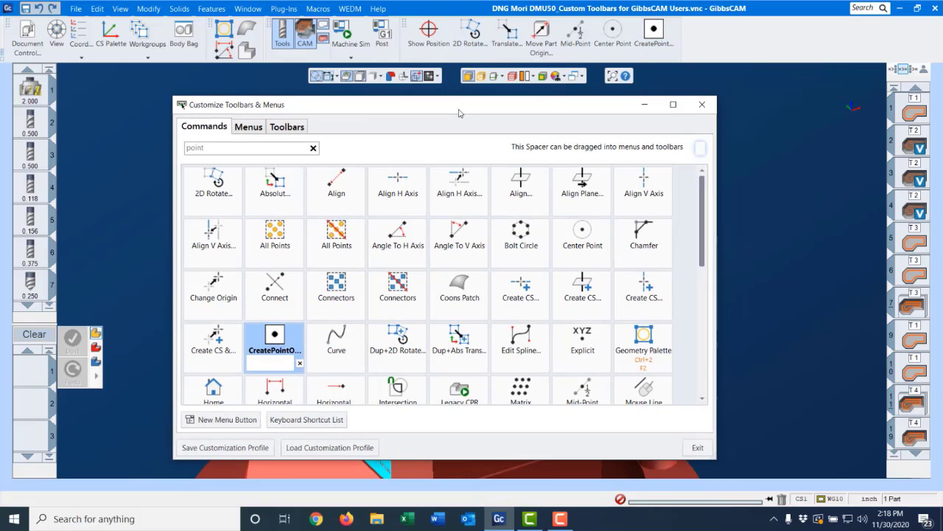
{"action": "right_click", "coordinate": [653, 33]}
{"action": "left_click", "coordinate": [667, 75]}
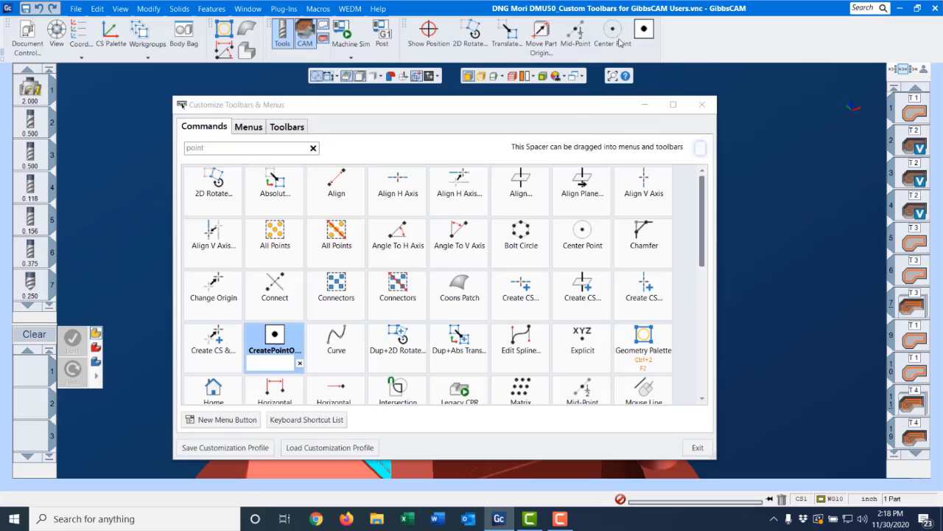
{"action": "right_click", "coordinate": [613, 29]}
{"action": "left_click", "coordinate": [625, 74]}
{"action": "right_click", "coordinate": [571, 37]}
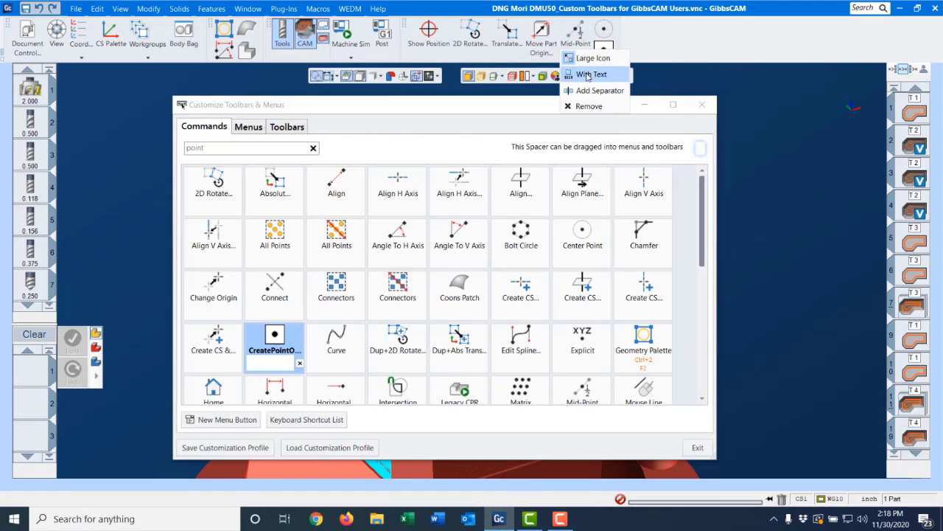
{"action": "left_click", "coordinate": [590, 74]}
{"action": "right_click", "coordinate": [544, 41]}
{"action": "left_click", "coordinate": [554, 83]}
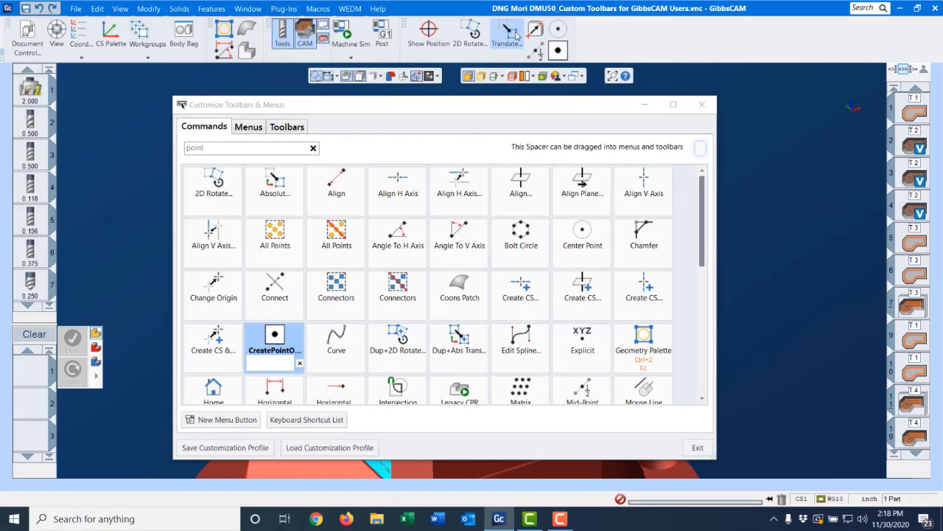
{"action": "right_click", "coordinate": [507, 37]}
{"action": "left_click", "coordinate": [516, 74]}
{"action": "right_click", "coordinate": [470, 37]}
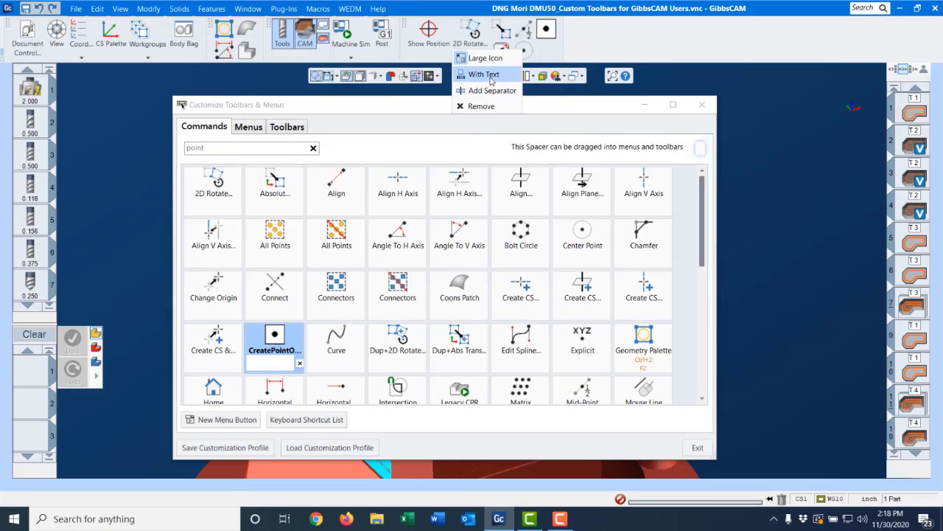
{"action": "left_click", "coordinate": [486, 73]}
{"action": "right_click", "coordinate": [435, 37]}
{"action": "left_click", "coordinate": [444, 74]}
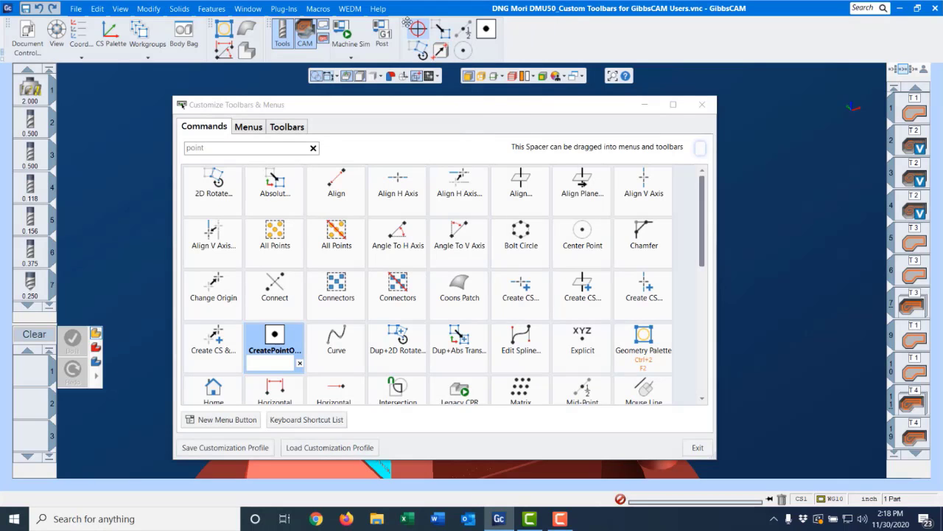
Switch three misc toolbar commands to small icons and stack CreatePoint above Center Point
{"action": "right_click", "coordinate": [419, 29]}
{"action": "left_click", "coordinate": [432, 50]}
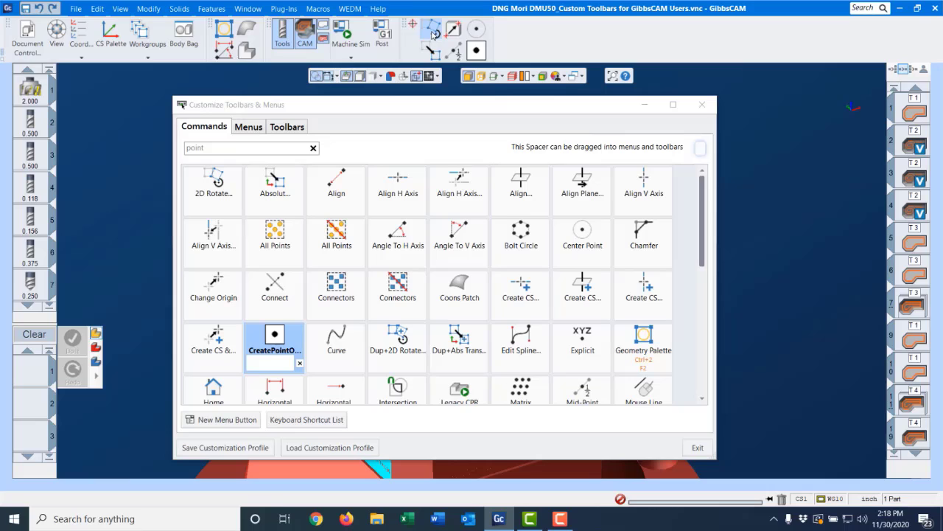
{"action": "right_click", "coordinate": [431, 31]}
{"action": "left_click", "coordinate": [447, 49]}
{"action": "right_click", "coordinate": [436, 31]}
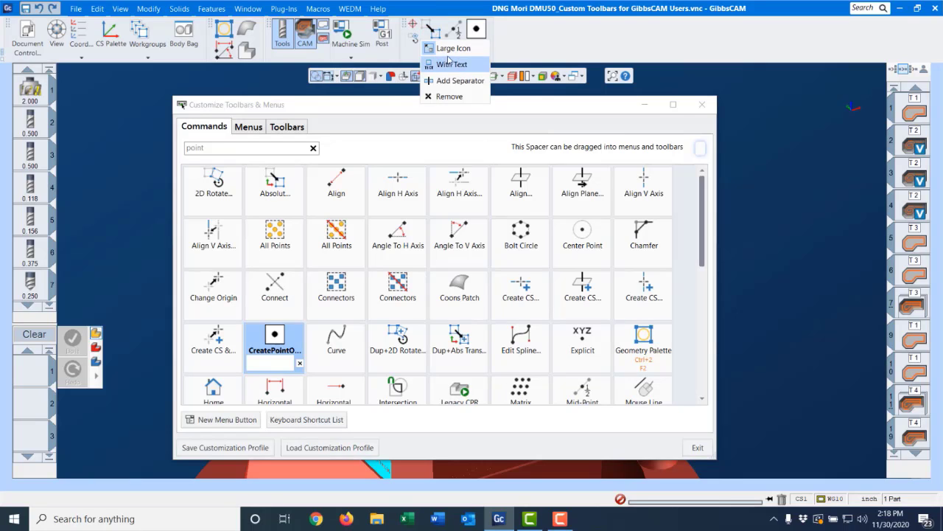
{"action": "left_click", "coordinate": [448, 48]}
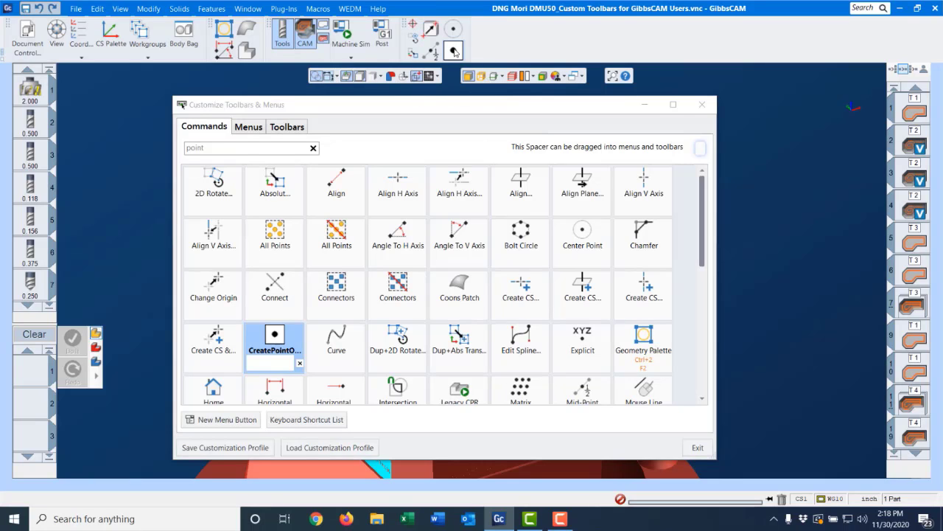
{"action": "left_click_drag", "start_coordinate": [455, 51], "coordinate": [451, 29]}
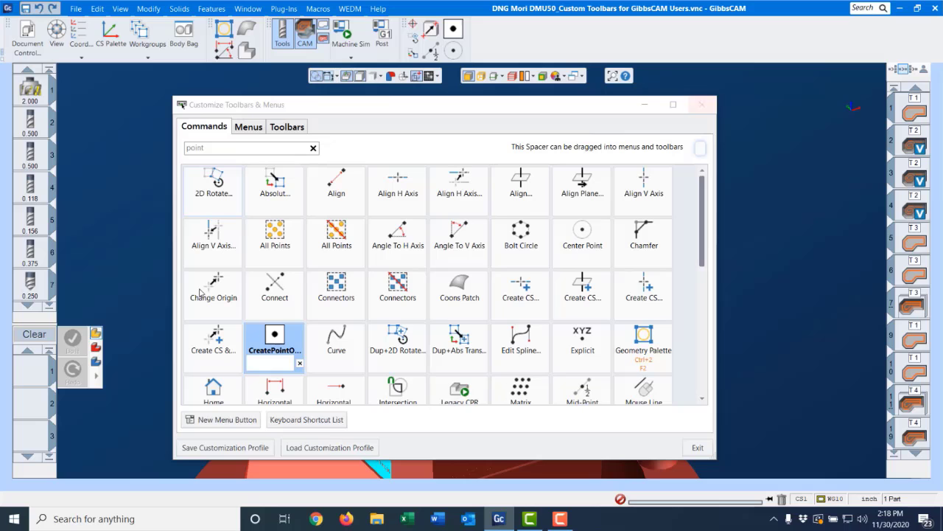
Load the custom profile-1.cui profile and close the Customize window
{"action": "left_click", "coordinate": [337, 448]}
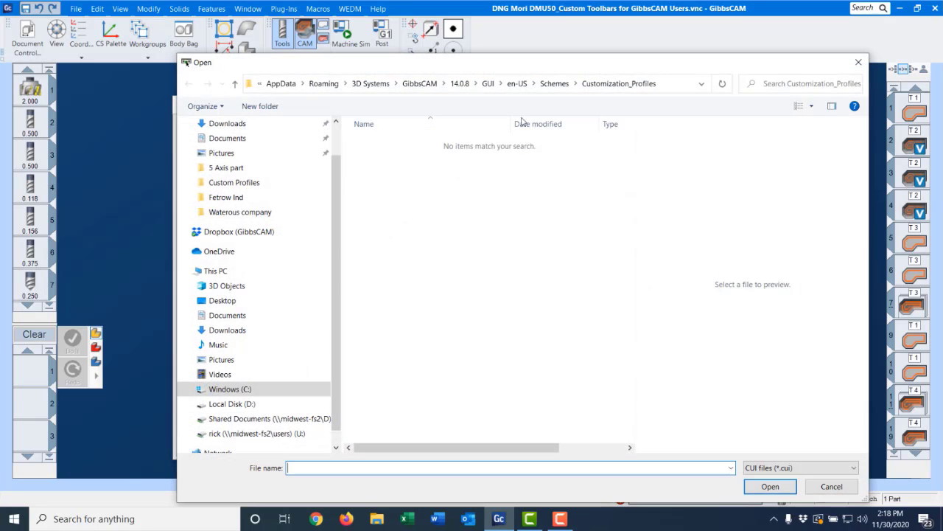
{"action": "left_click", "coordinate": [236, 317]}
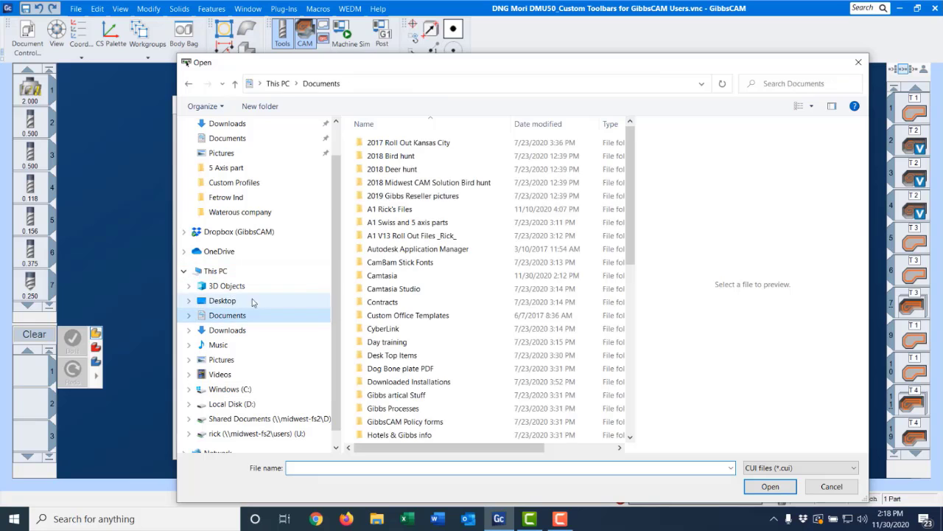
{"action": "double_click", "coordinate": [389, 209]}
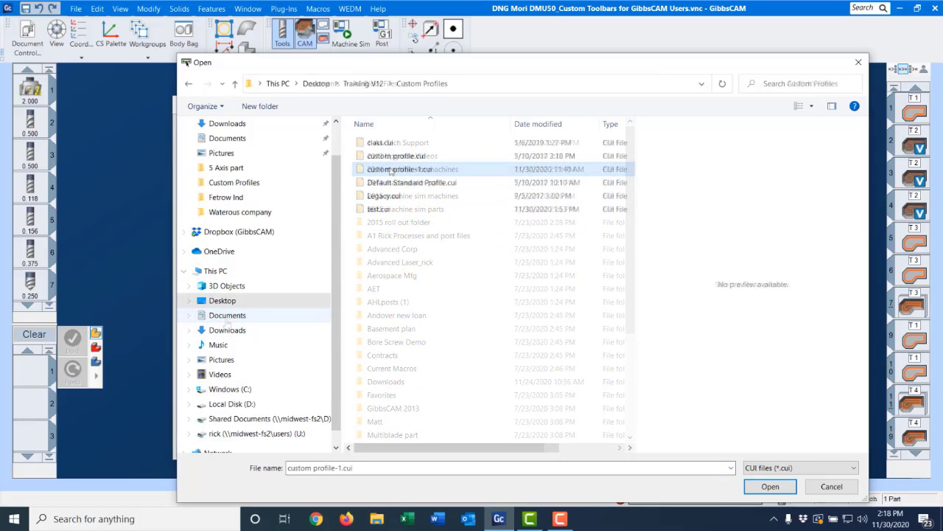
{"action": "key", "text": "Return"}
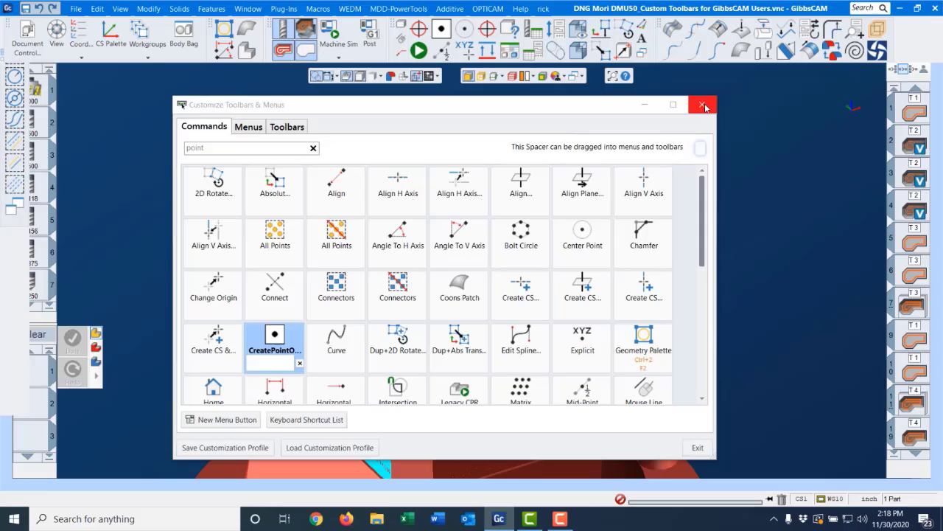
{"action": "left_click", "coordinate": [702, 104]}
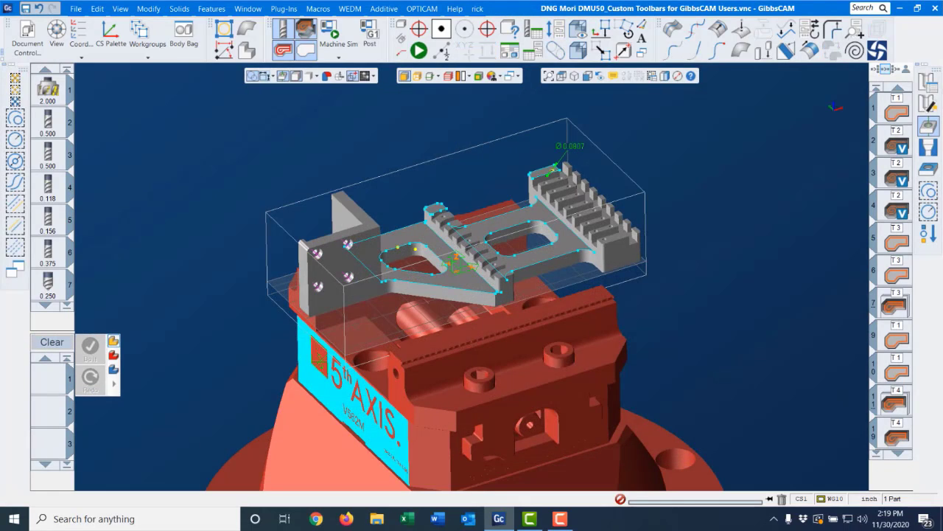
Move toolbars between the right dock and top row, re-dock the left toolbar, then orbit the part
{"action": "left_click_drag", "start_coordinate": [937, 69], "coordinate": [894, 36]}
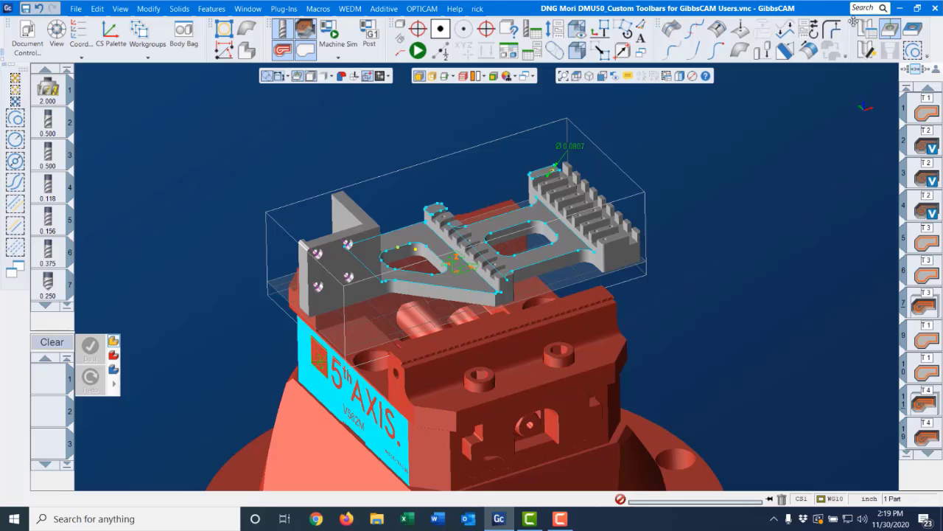
{"action": "left_click_drag", "start_coordinate": [852, 20], "coordinate": [938, 112]}
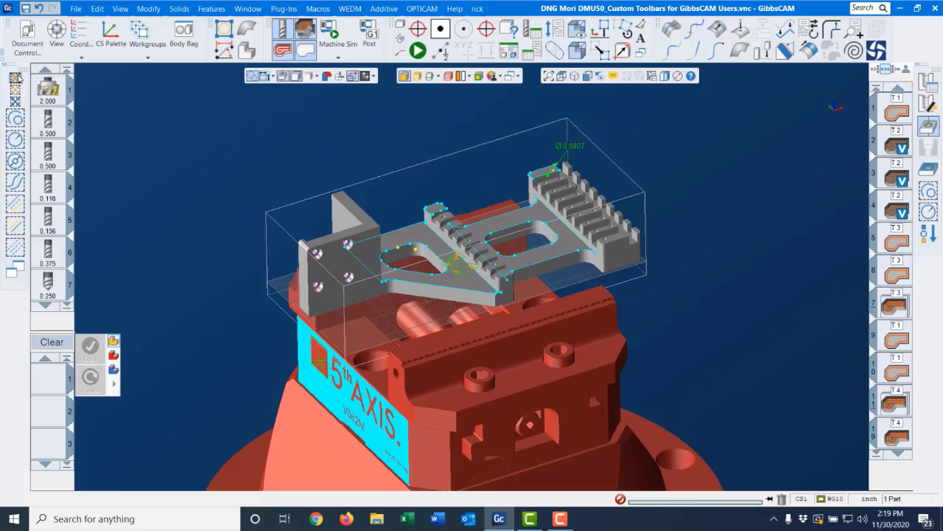
{"action": "left_click_drag", "start_coordinate": [12, 68], "coordinate": [6, 69]}
{"action": "middle_click_drag", "start_coordinate": [547, 258], "coordinate": [548, 214]}
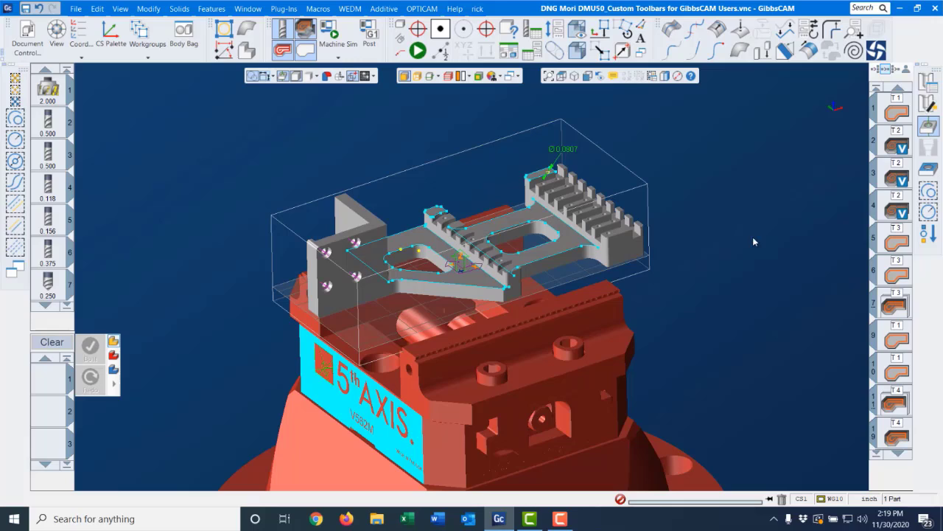